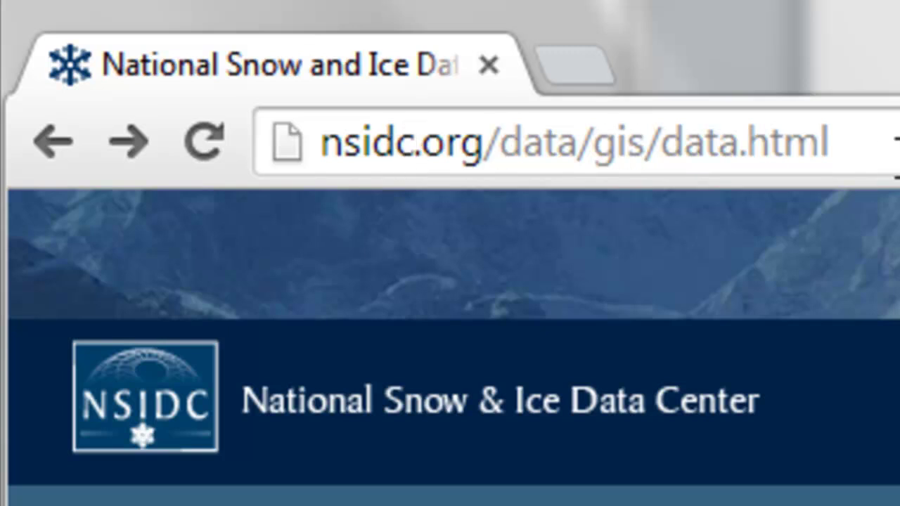
# Open the FTP directory of Sea Ice Index shapefiles from the nsidc.org/data/gis/data.html page.
pyautogui.click(640, 157)
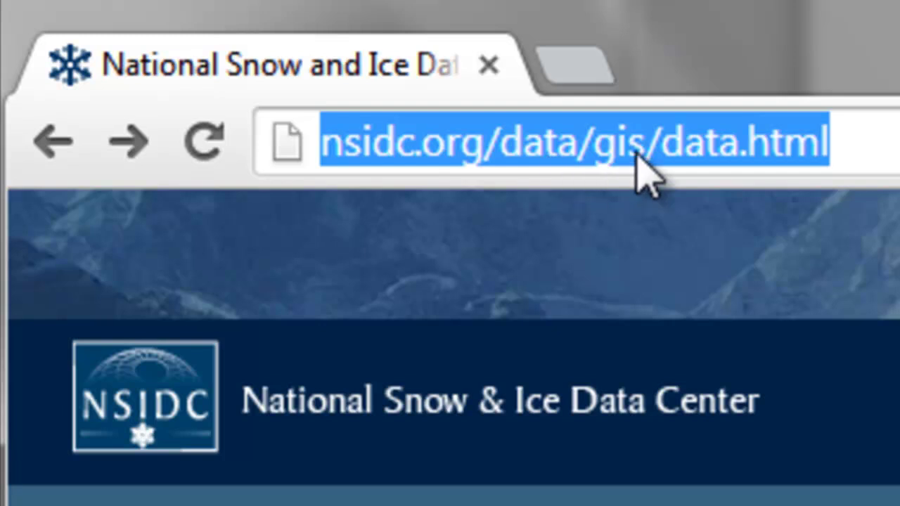
pyautogui.click(793, 163)
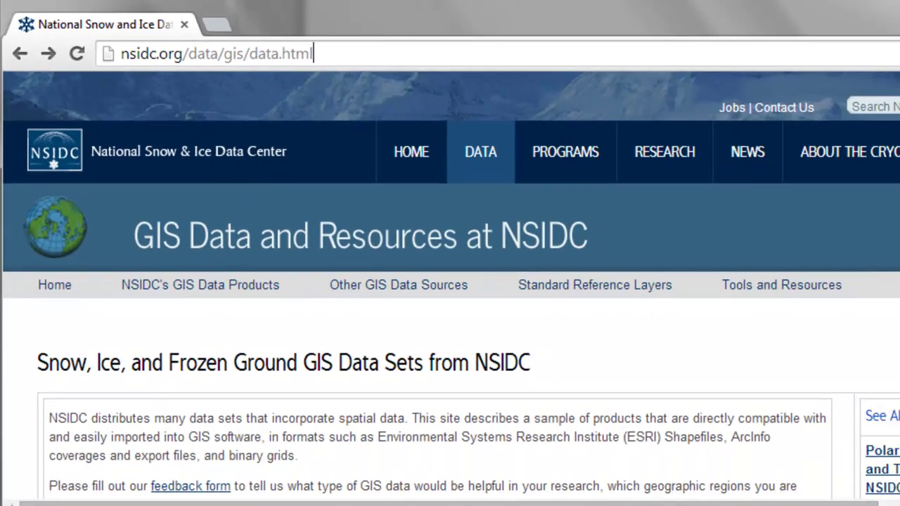
pyautogui.scroll(-6, 450, 282)
pyautogui.scroll(-3, 450, 281)
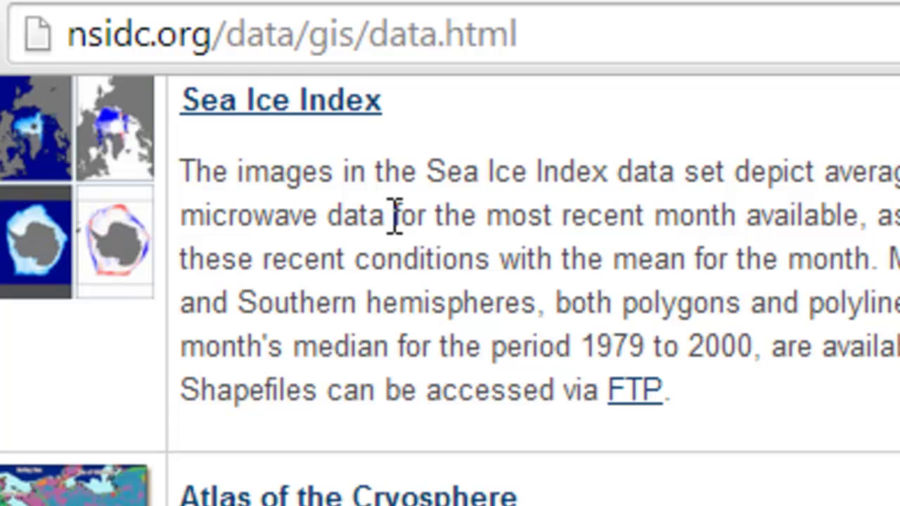
pyautogui.click(637, 395)
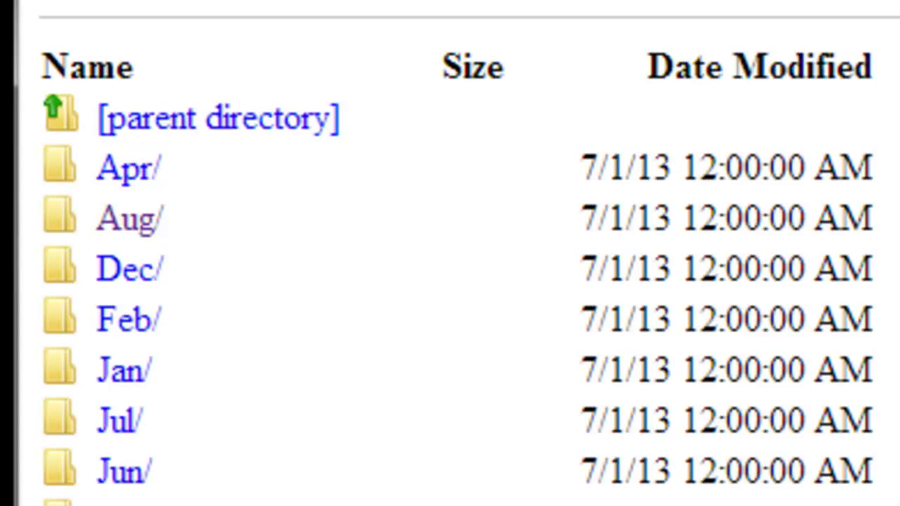
# Download extent_N_197908_polygon.zip from the shp_extent folder inside the Aug directory.
pyautogui.click(126, 226)
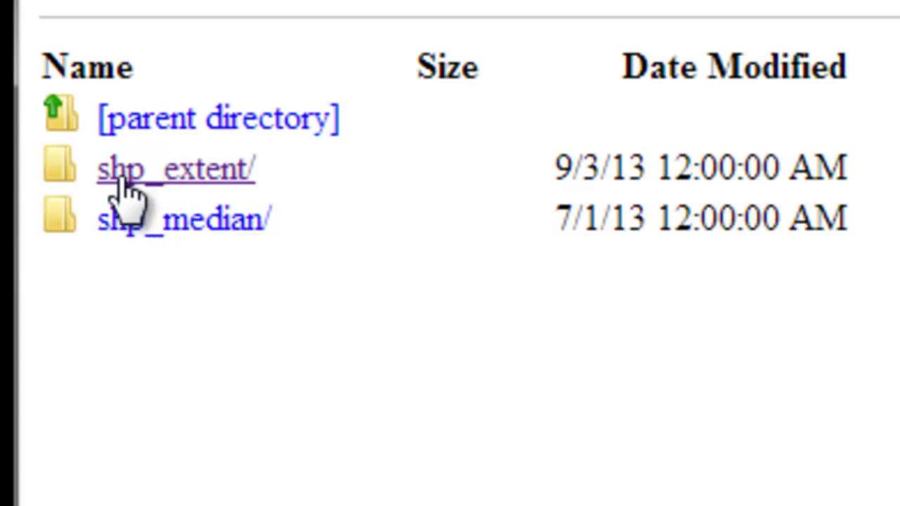
pyautogui.click(213, 172)
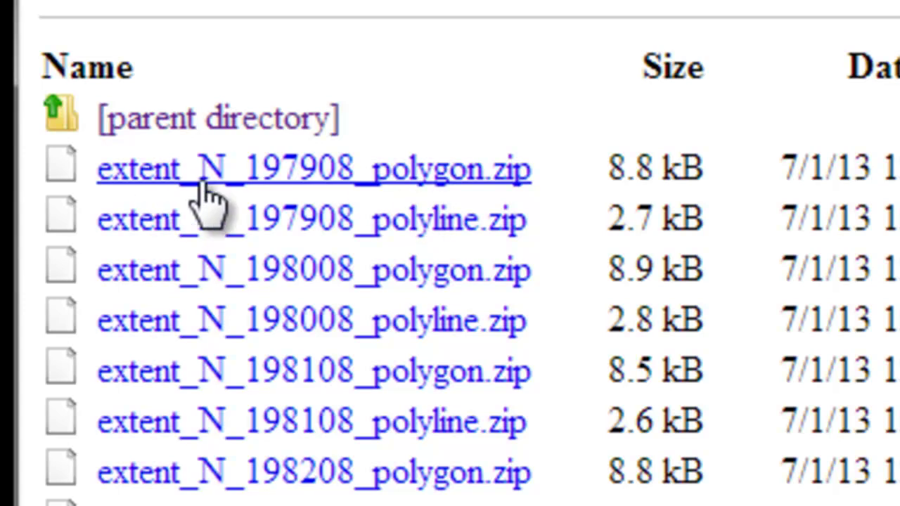
pyautogui.click(420, 172)
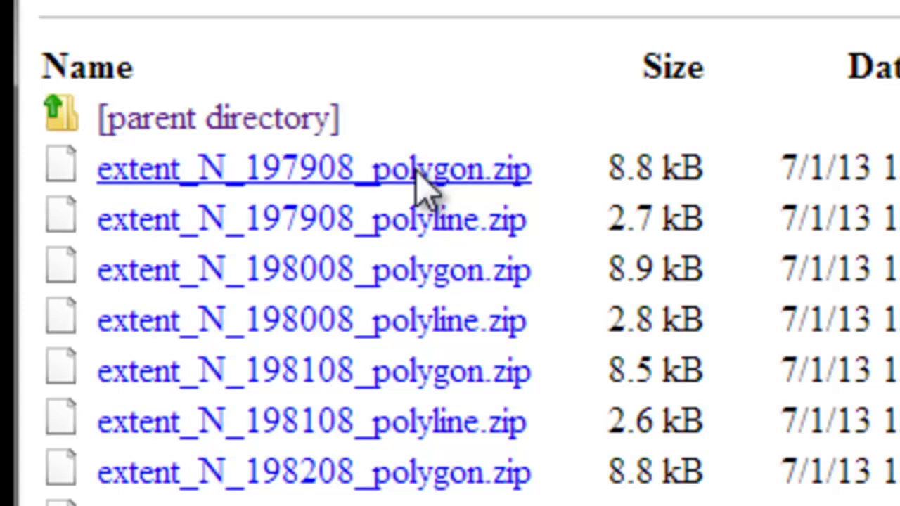
pyautogui.scroll(-5, 422, 191)
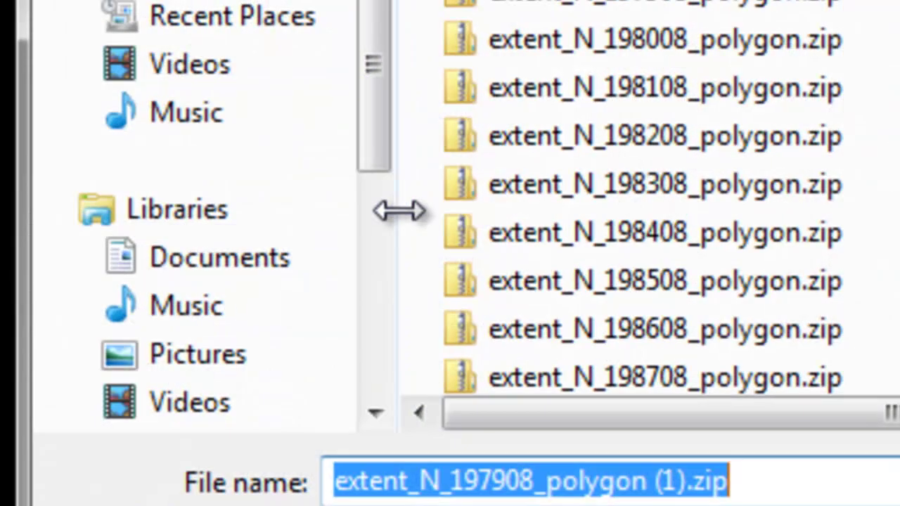
pyautogui.press('Return')
pyautogui.scroll(-20, 450, 253)
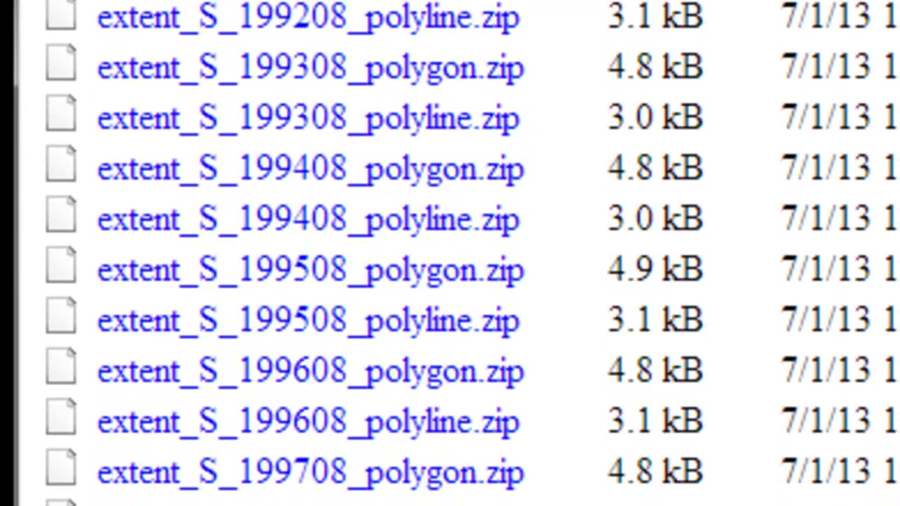
pyautogui.scroll(-10, 450, 253)
pyautogui.scroll(20, 450, 253)
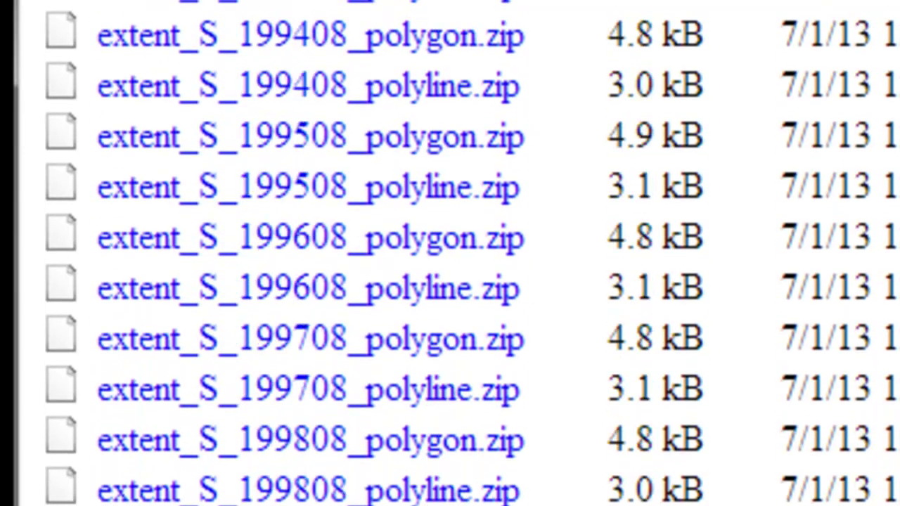
pyautogui.scroll(-6, 450, 253)
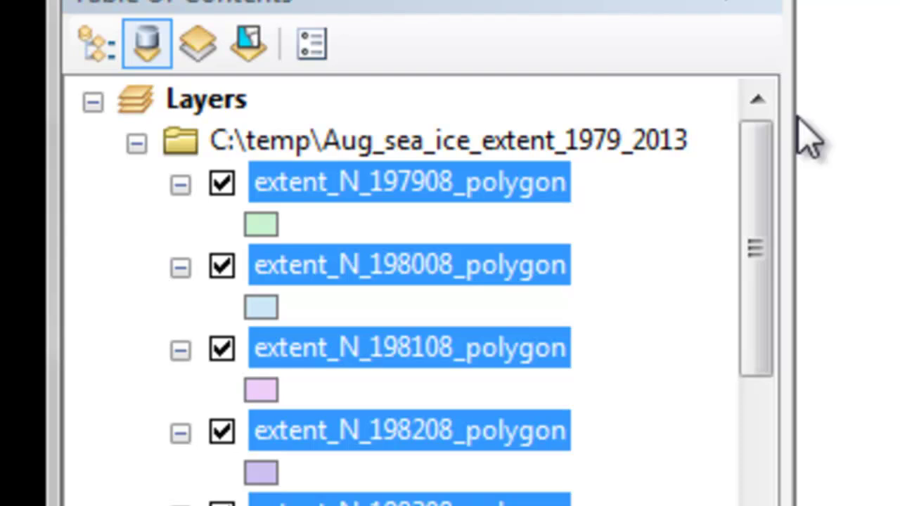
# Turn off all layers in the Layers data frame in ArcMap and collapse all their legends.
pyautogui.rightClick(245, 100)
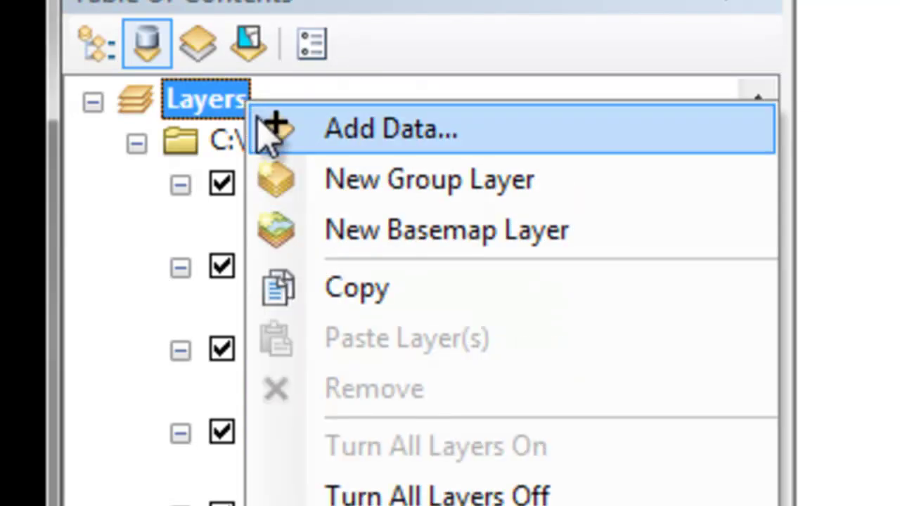
pyautogui.click(391, 492)
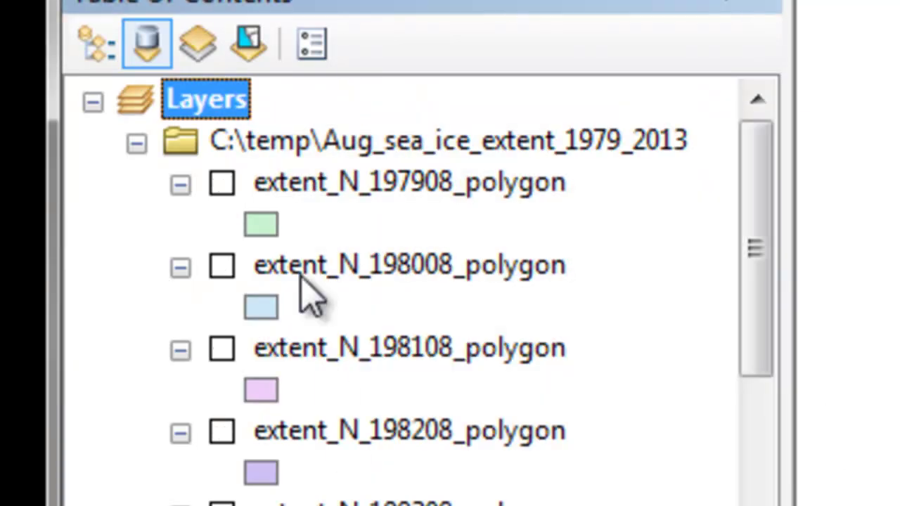
pyautogui.rightClick(211, 102)
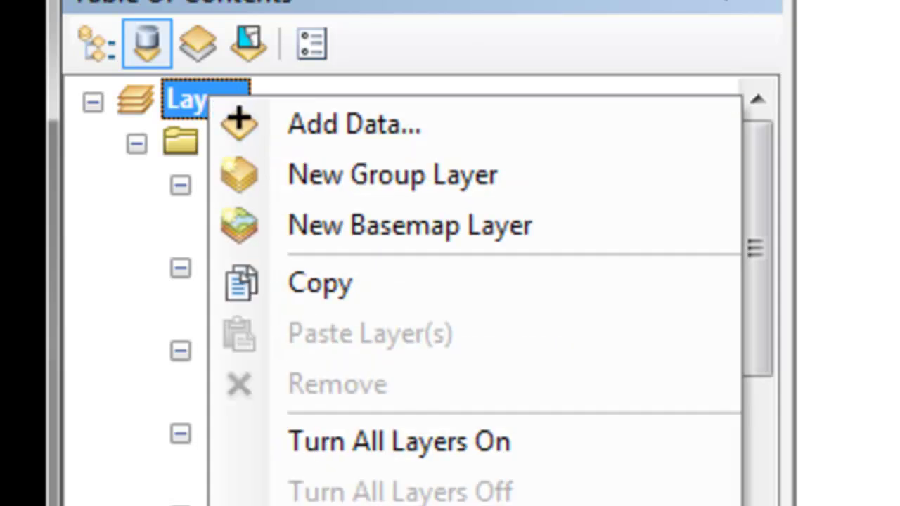
pyautogui.click(365, 505)
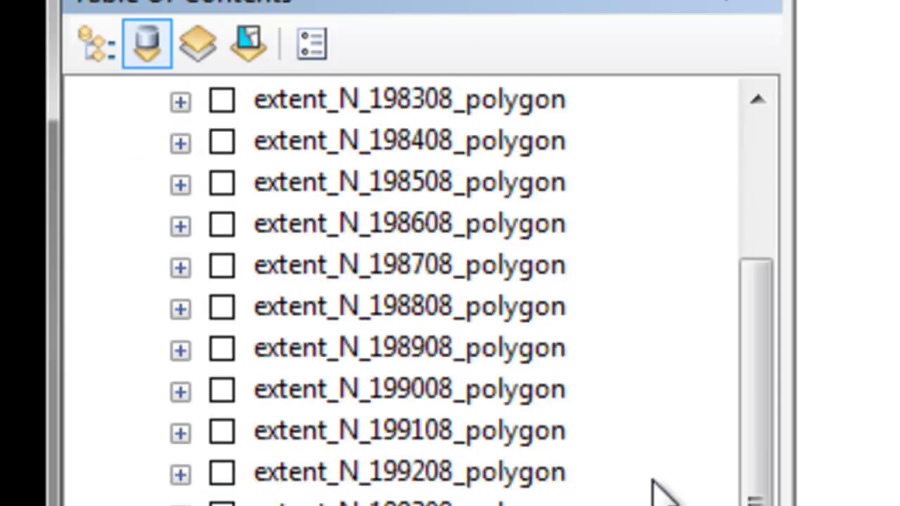
pyautogui.moveTo(773, 406); pyautogui.dragTo(781, 168)
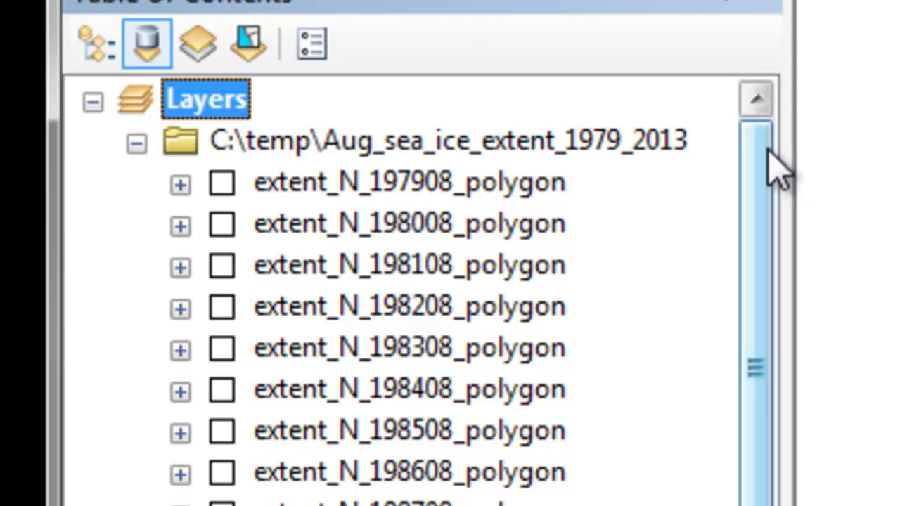
# Display extent_N_197908_polygon together with a polygon layer from the end of the list, and hide the 1979 layer again.
pyautogui.click(223, 183)
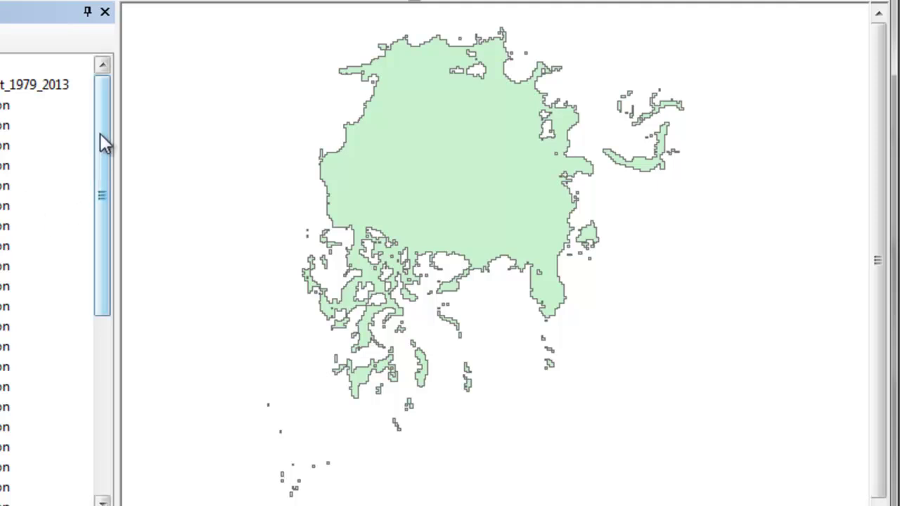
pyautogui.moveTo(103, 141); pyautogui.dragTo(79, 390)
pyautogui.click(4, 467)
pyautogui.moveTo(106, 345); pyautogui.dragTo(155, 136)
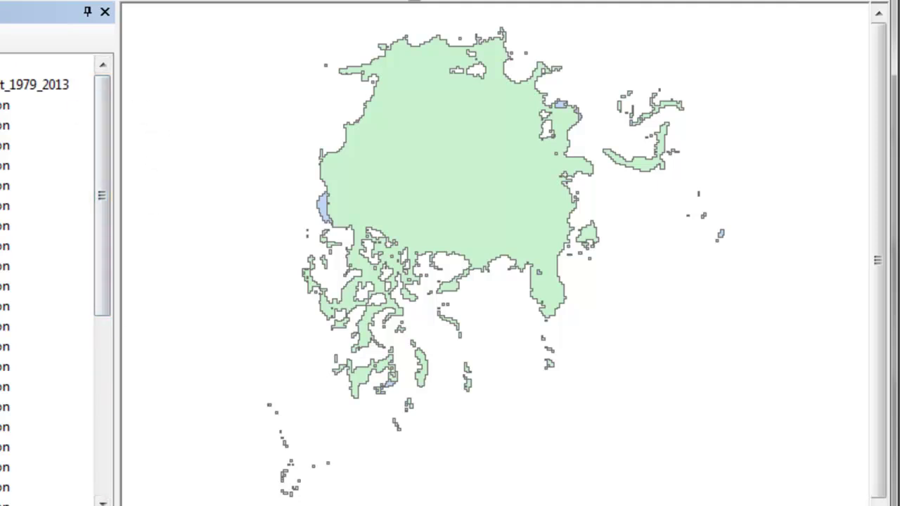
pyautogui.click(4, 106)
pyautogui.click(4, 106)
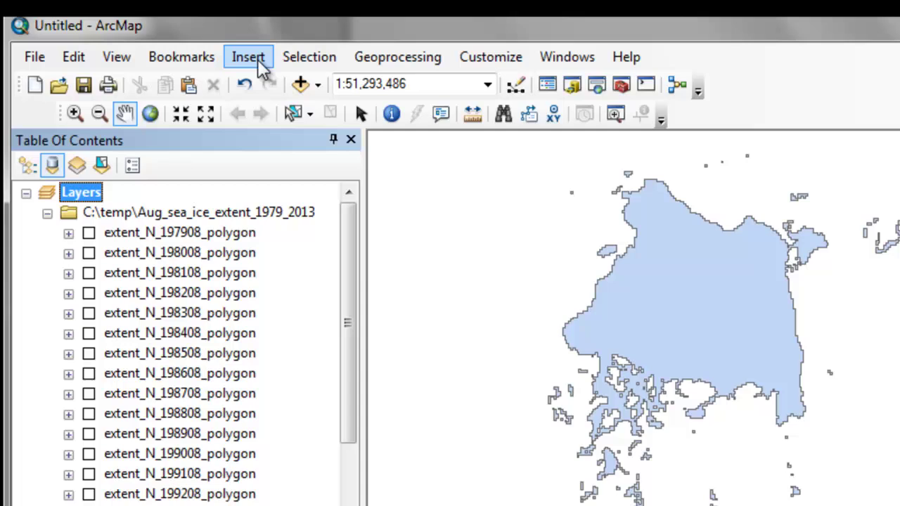
# Insert a new data frame into the map.
pyautogui.click(257, 59)
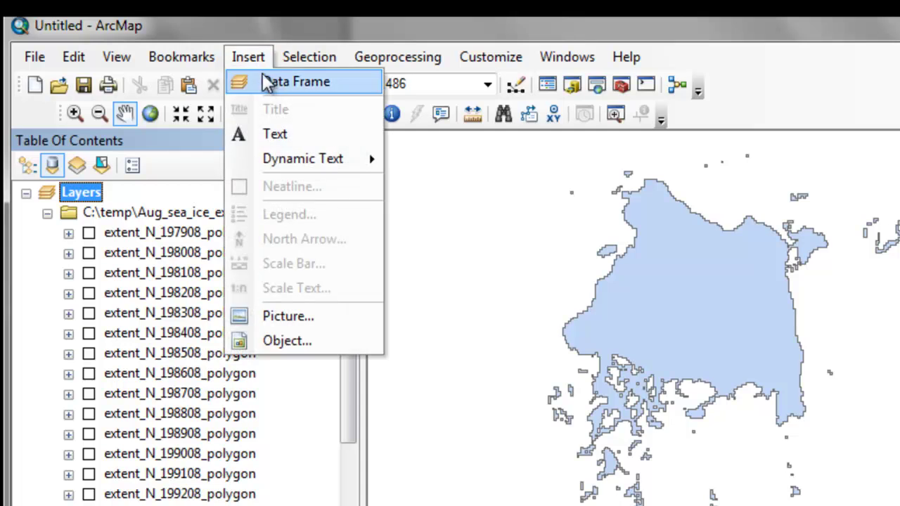
pyautogui.click(268, 83)
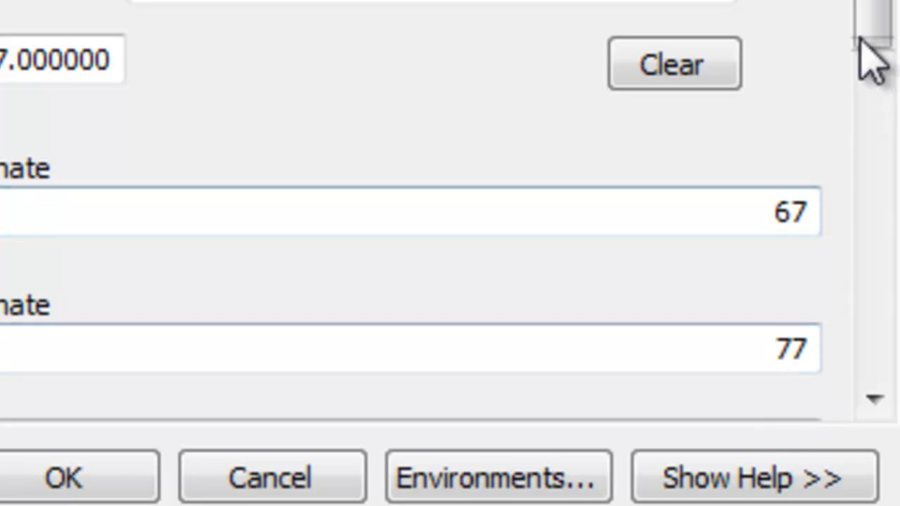
pyautogui.moveTo(874, 36); pyautogui.dragTo(874, 105)
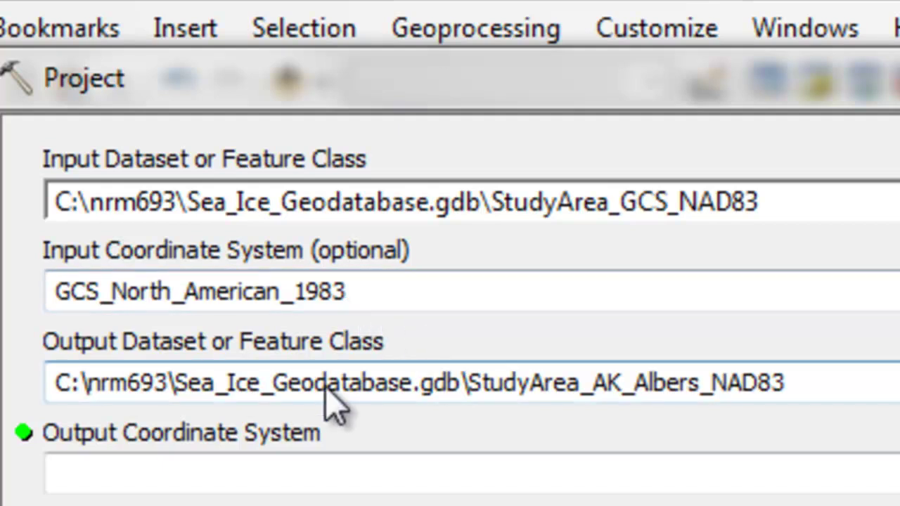
# Project StudyArea_GCS_NAD83 into StudyArea_AK_Albers_NAD83 using the North America projection Alaska Albers Equal Area Conic.
pyautogui.moveTo(188, 383); pyautogui.dragTo(462, 387)
pyautogui.click(814, 391)
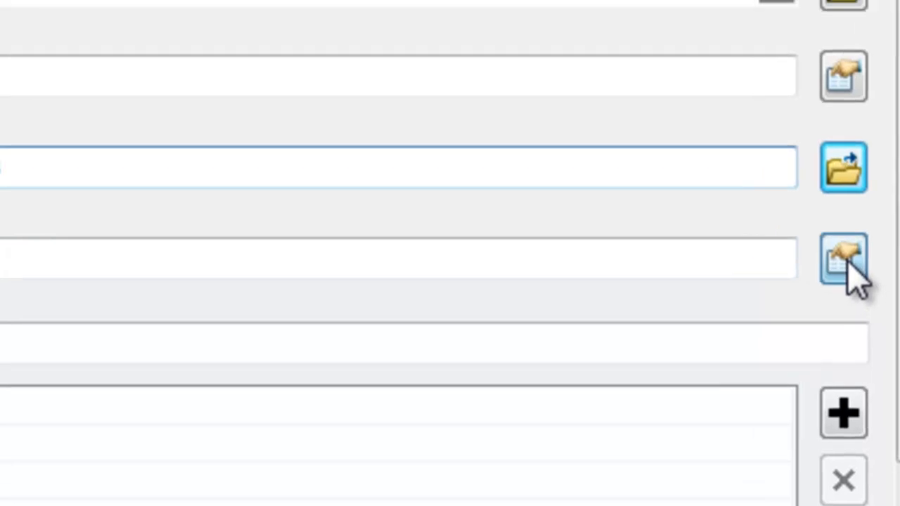
pyautogui.click(809, 250)
pyautogui.click(66, 133)
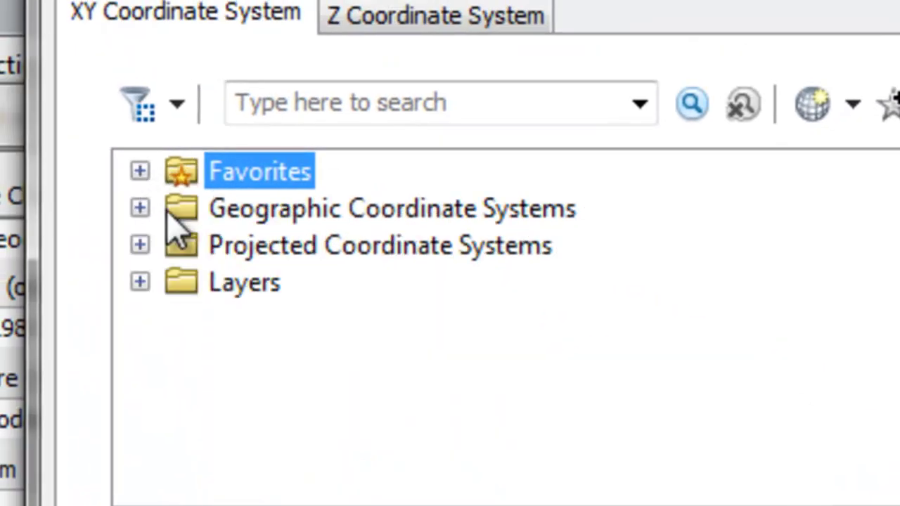
pyautogui.click(136, 241)
pyautogui.click(182, 242)
pyautogui.click(223, 393)
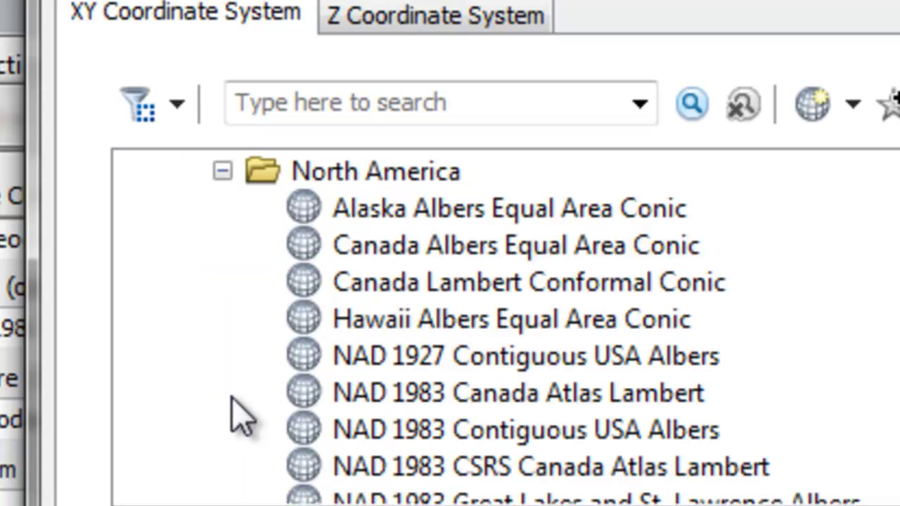
pyautogui.click(380, 215)
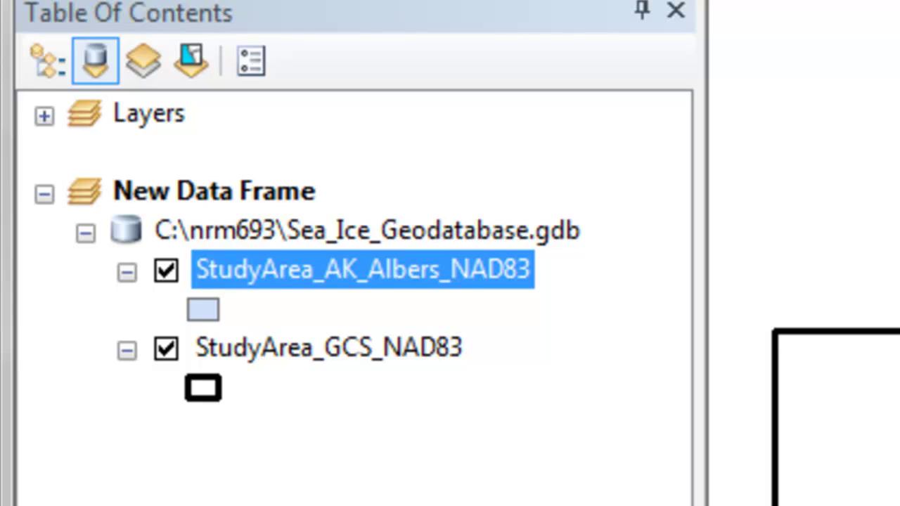
# Insert another data frame and copy the StudyArea_AK_Albers_NAD83 layer into it.
pyautogui.hotkey('alt', 'i')
pyautogui.press('d')
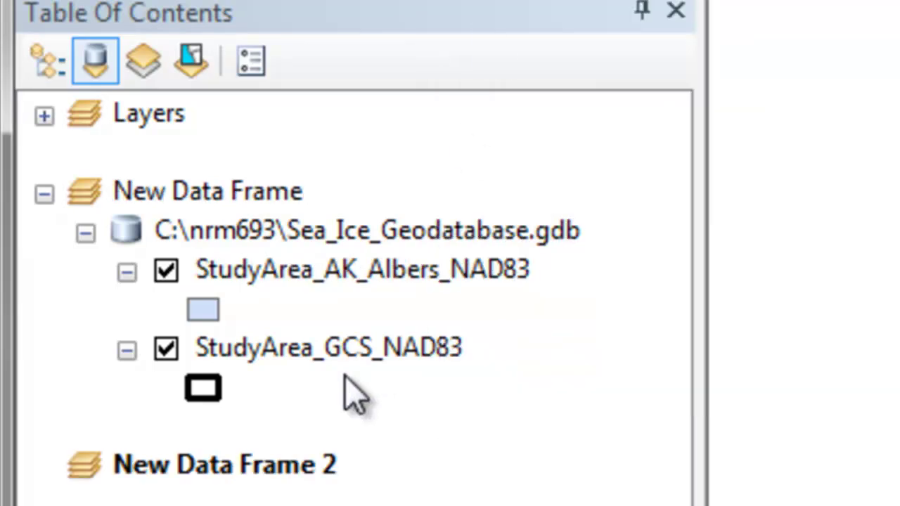
pyautogui.click(422, 278)
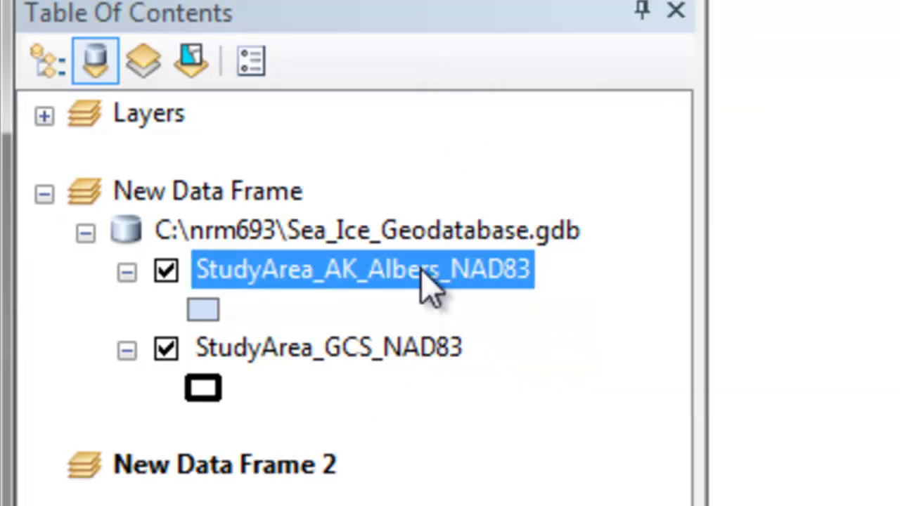
pyautogui.rightClick(422, 281)
pyautogui.click(450, 304)
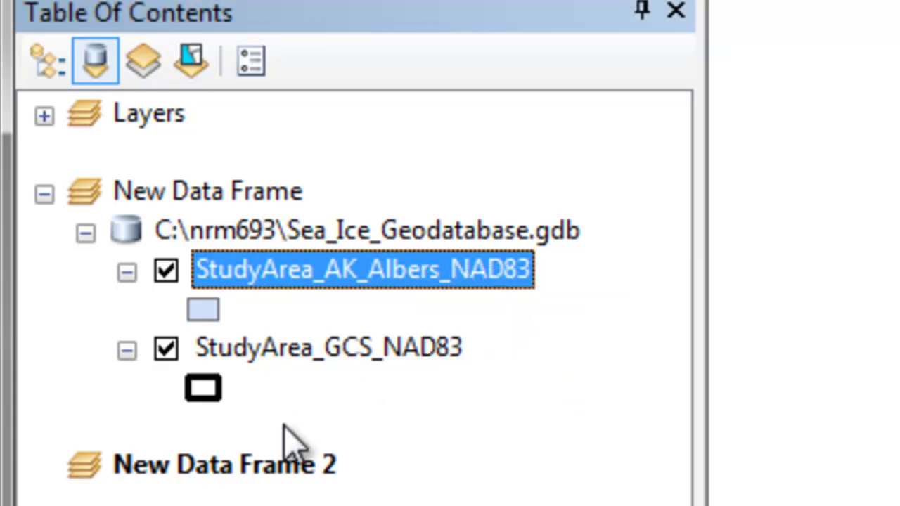
pyautogui.rightClick(254, 473)
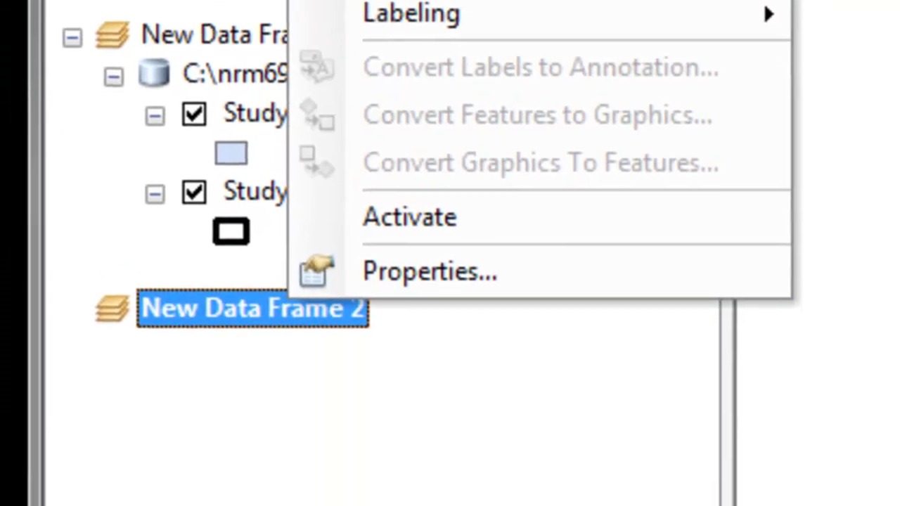
pyautogui.click(394, 0)
# Symbolize the copied StudyArea_AK_Albers_NAD83 layer as Hollow with a black outline of width 3.
pyautogui.click(234, 401)
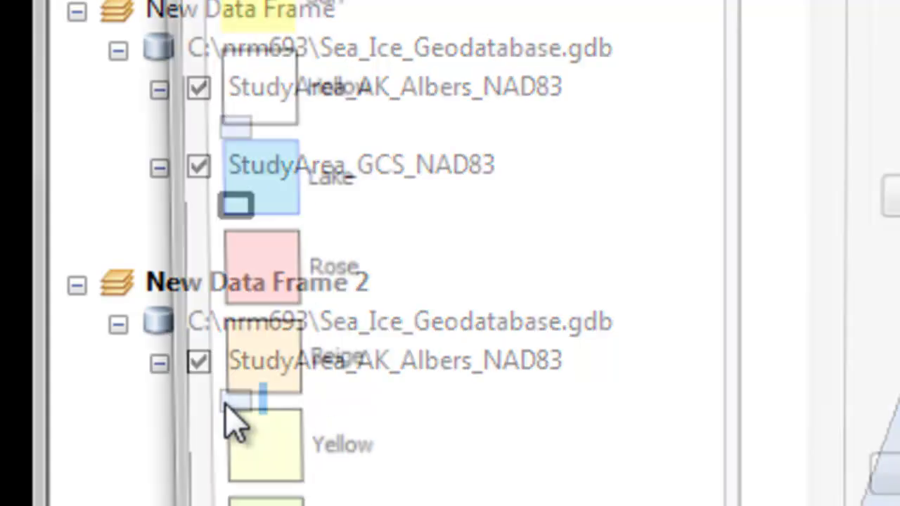
pyautogui.click(228, 130)
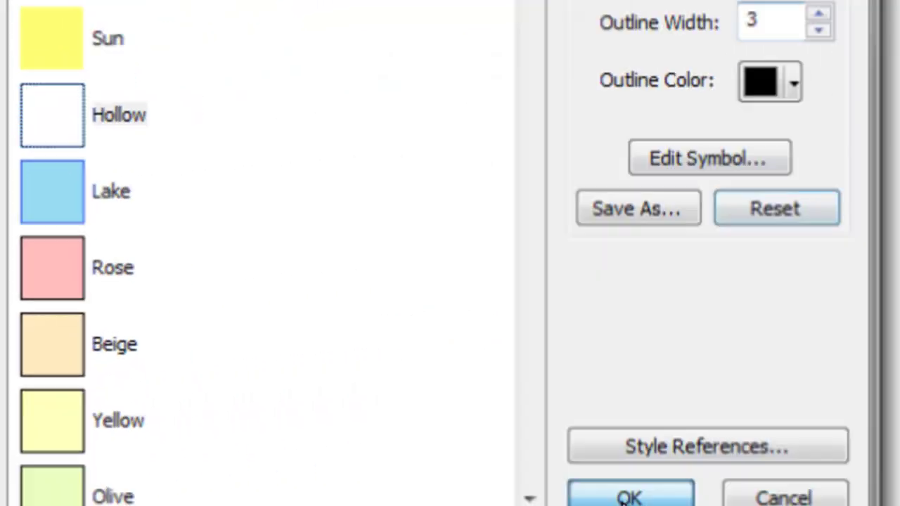
pyautogui.click(629, 494)
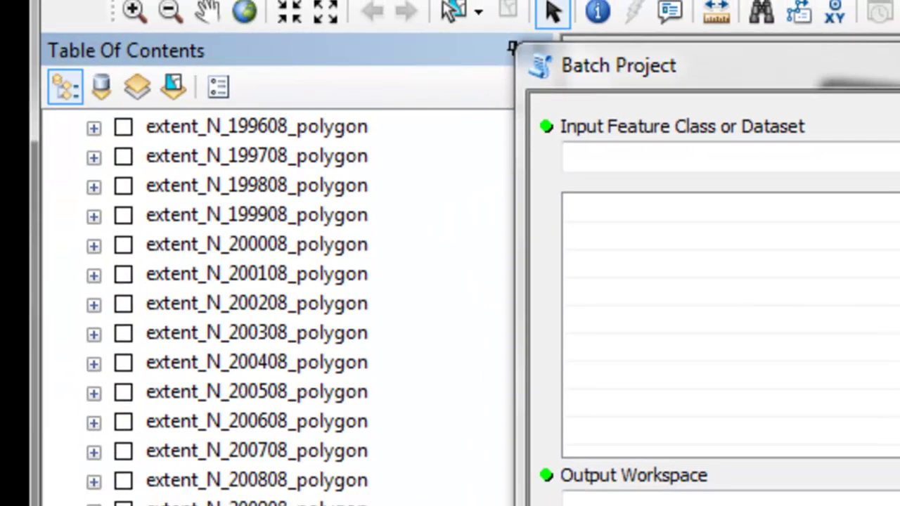
# Add the extent_N sea ice polygon layers as input feature classes for the Batch Project tool.
pyautogui.keyDown('shift'); pyautogui.click(257, 480); pyautogui.keyUp('shift')
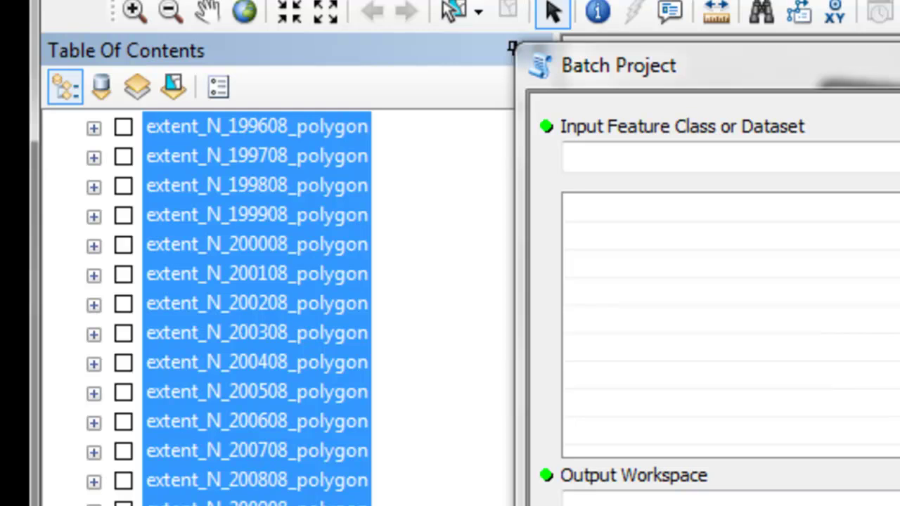
pyautogui.moveTo(257, 217); pyautogui.dragTo(643, 224)
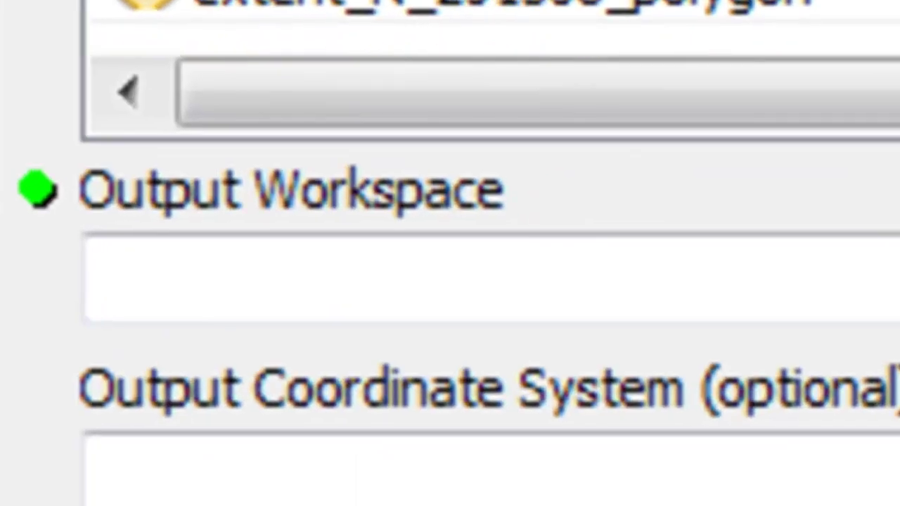
# Set the Batch Project output workspace to Sea_Ice_Geodatabase.gdb and the output coordinate system to the North America Alaska Albers projection.
pyautogui.click(211, 280)
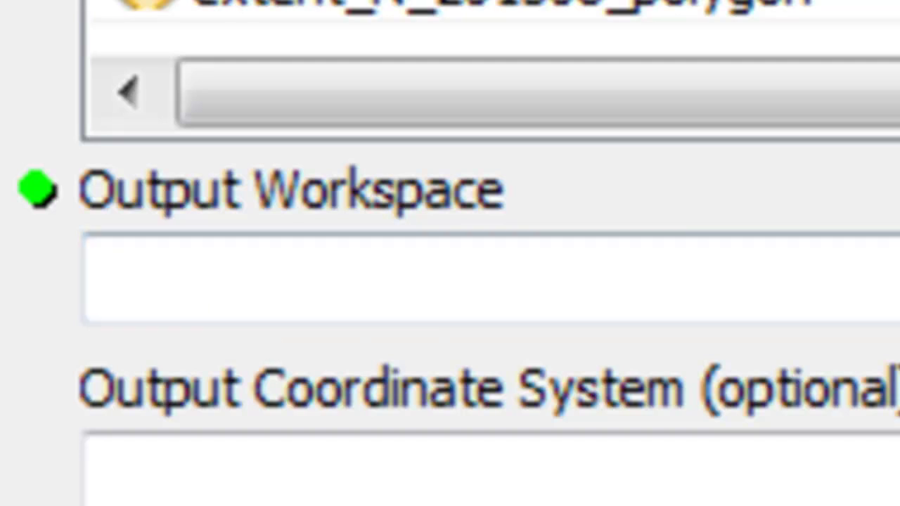
pyautogui.click(897, 280)
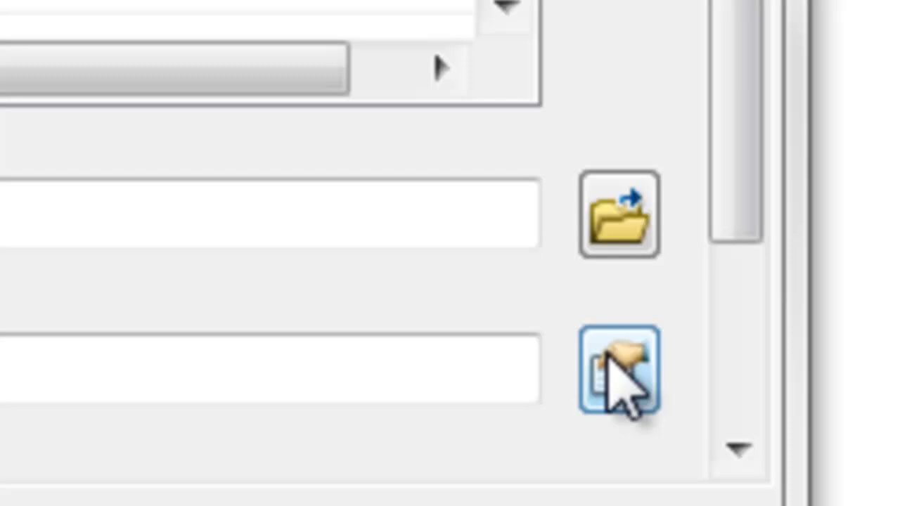
pyautogui.click(897, 366)
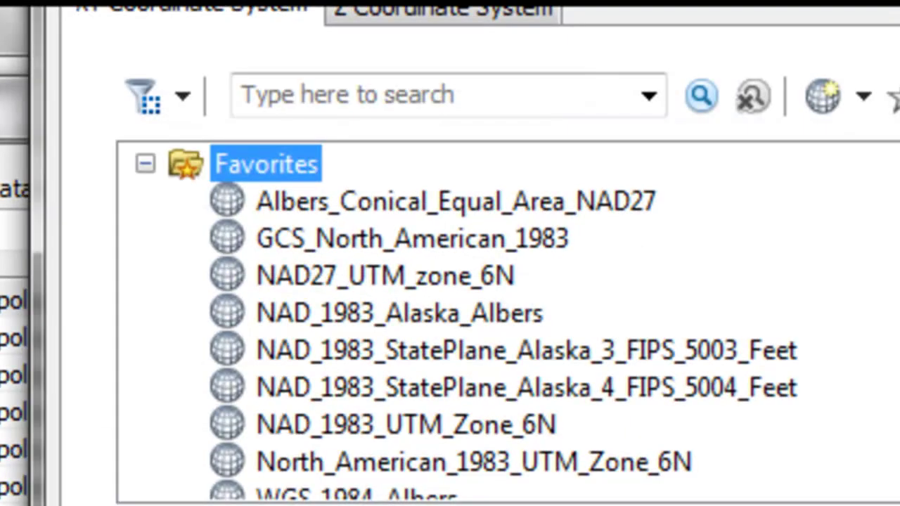
pyautogui.scroll(-3, 492, 316)
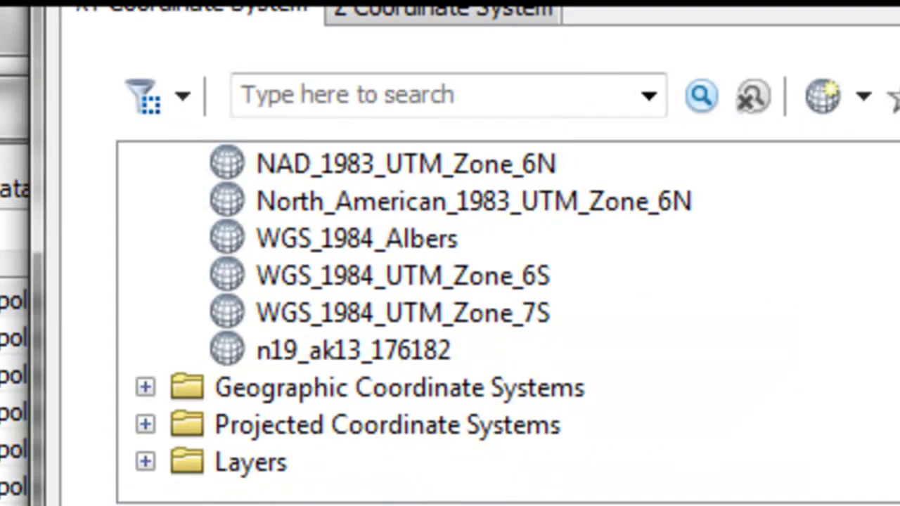
pyautogui.click(145, 462)
pyautogui.click(144, 387)
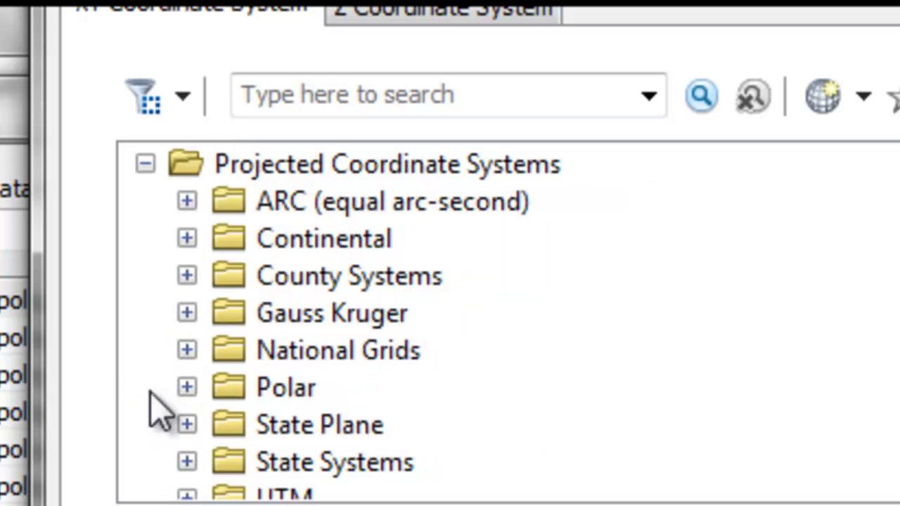
pyautogui.click(187, 238)
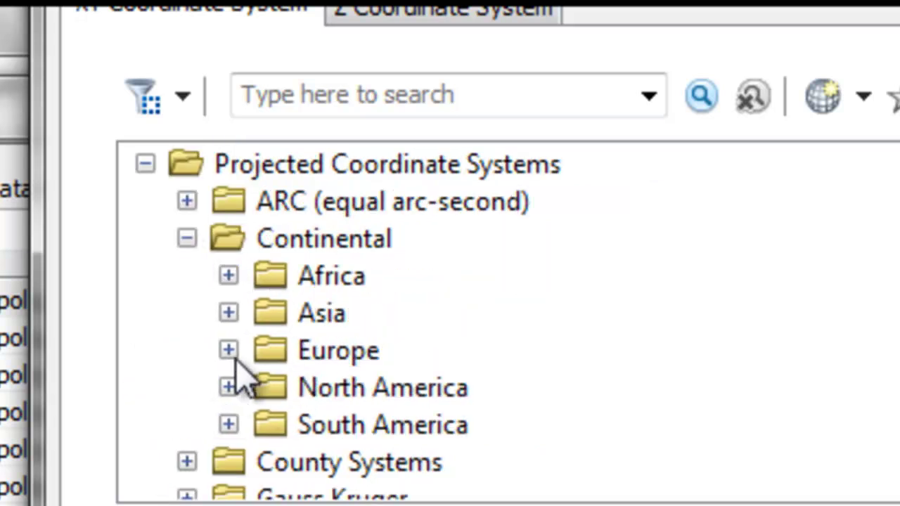
pyautogui.click(227, 386)
pyautogui.click(434, 205)
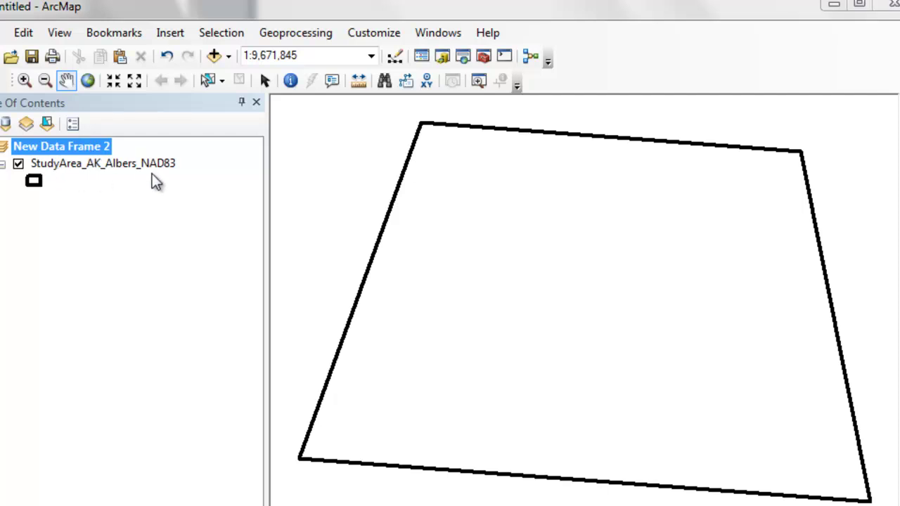
# Add the sea ice layers extent_N_197908_polygon through extent_N_201308_polygon from Sea_Ice_Geodatabase.gdb to New Data Frame 2.
pyautogui.rightClick(95, 150)
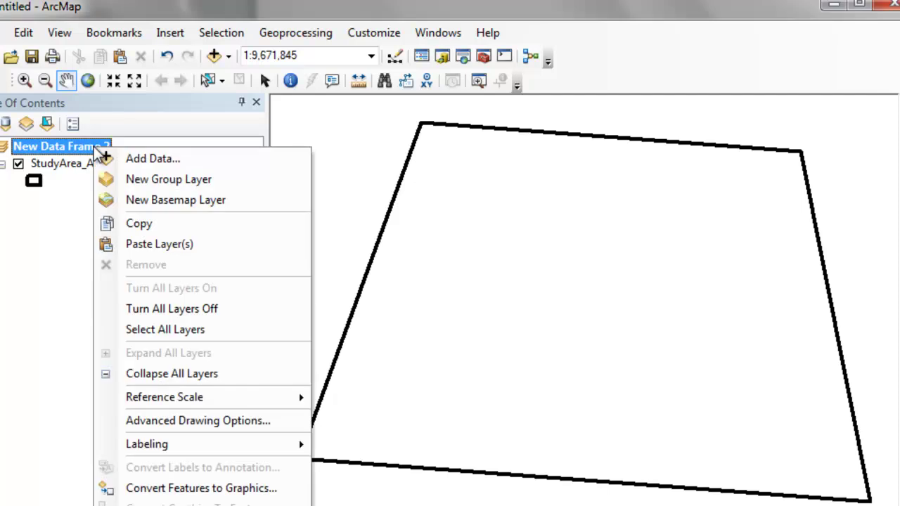
pyautogui.click(141, 159)
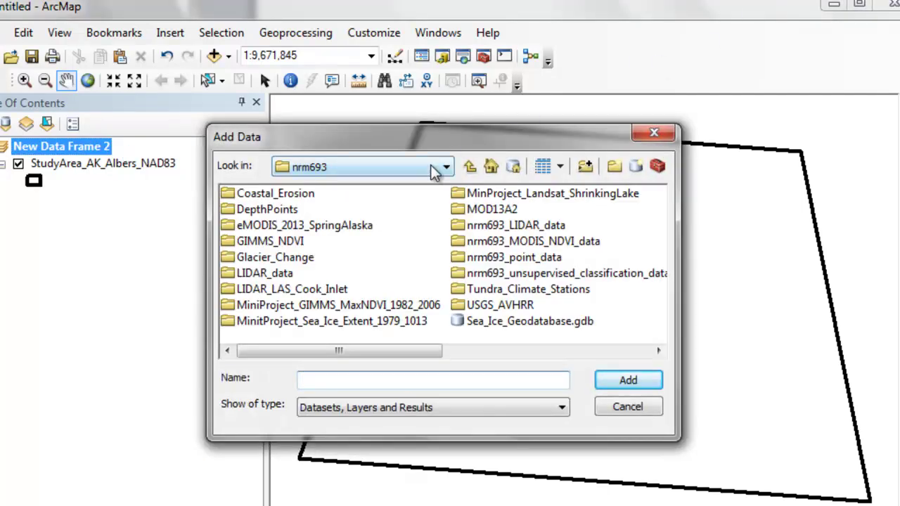
pyautogui.doubleClick(492, 322)
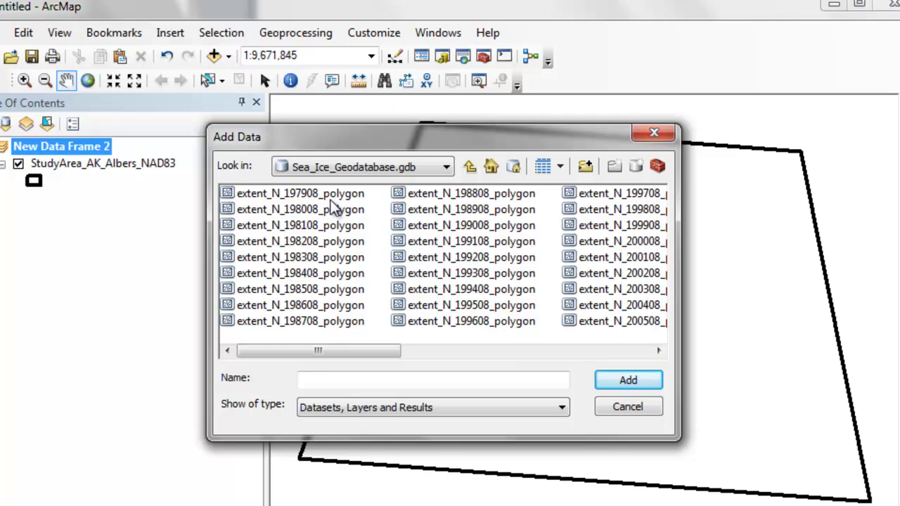
pyautogui.click(330, 195)
pyautogui.moveTo(391, 354); pyautogui.dragTo(628, 346)
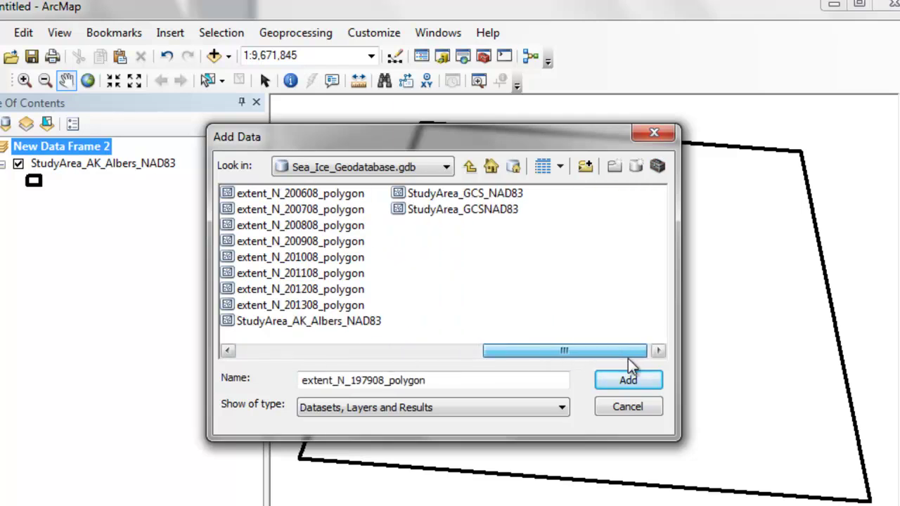
pyautogui.keyDown('shift'); pyautogui.click(331, 307); pyautogui.keyUp('shift')
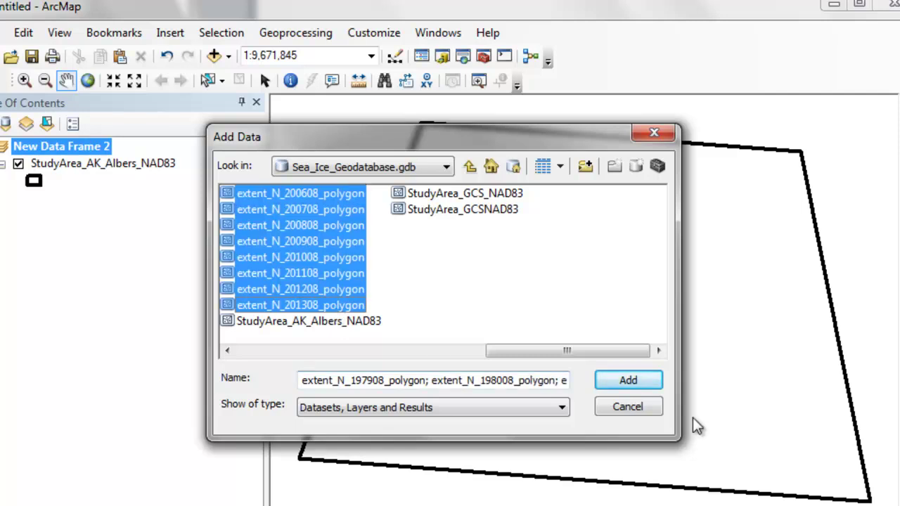
pyautogui.click(629, 381)
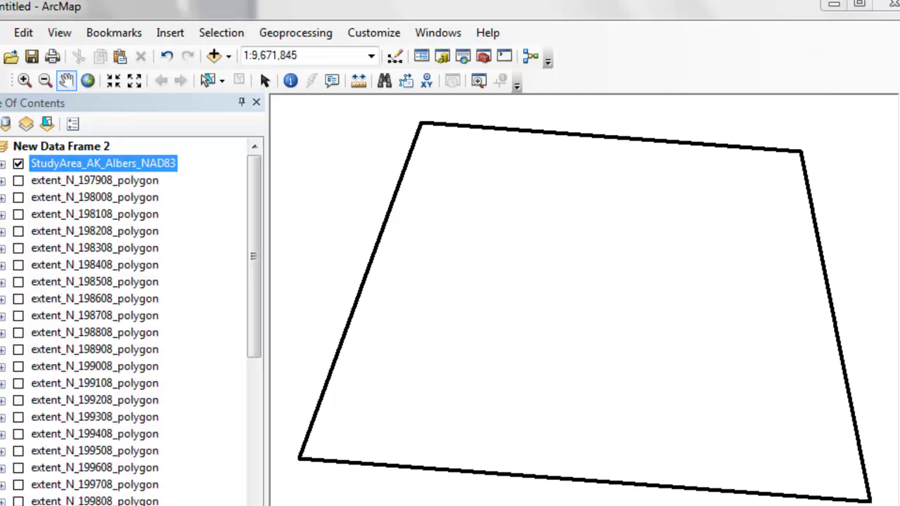
# Compare the extent_N_197908_polygon and extent_N_201308_polygon layers against the study area outline, leaving only the 2013 extent displayed.
pyautogui.click(19, 181)
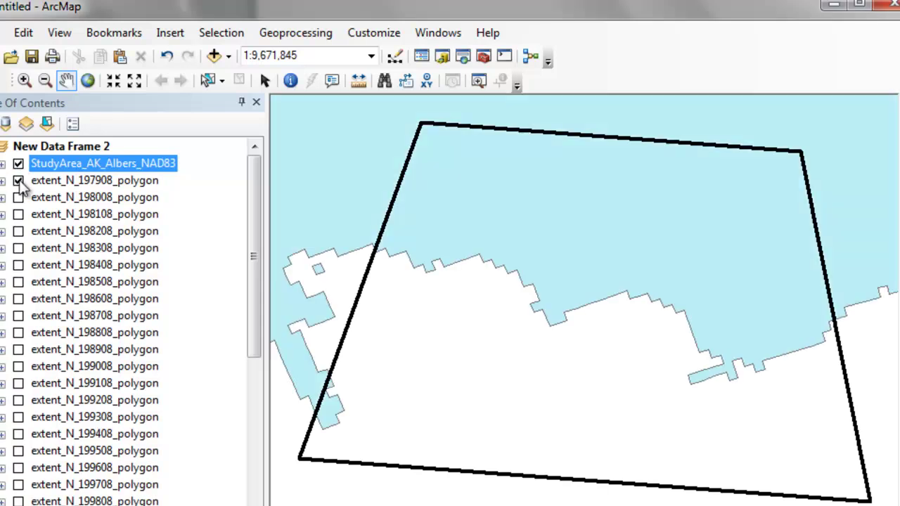
pyautogui.click(19, 181)
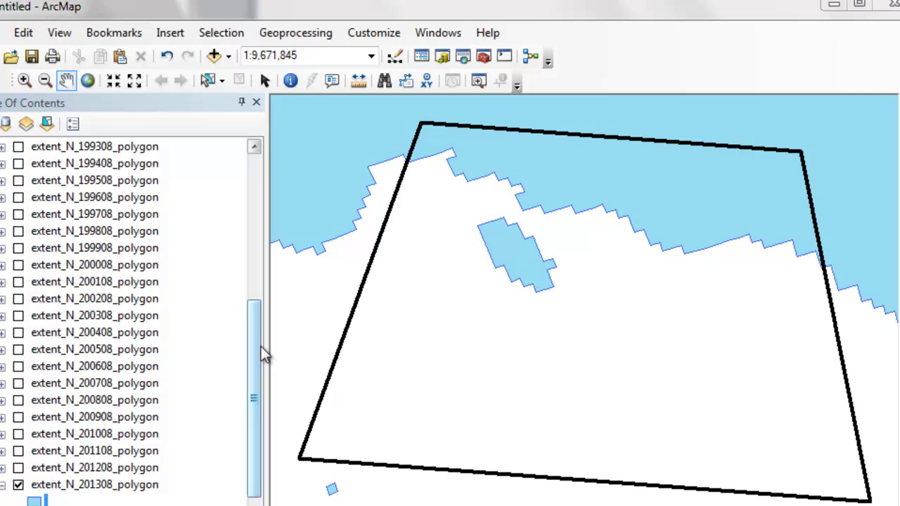
pyautogui.moveTo(252, 341); pyautogui.dragTo(246, 176)
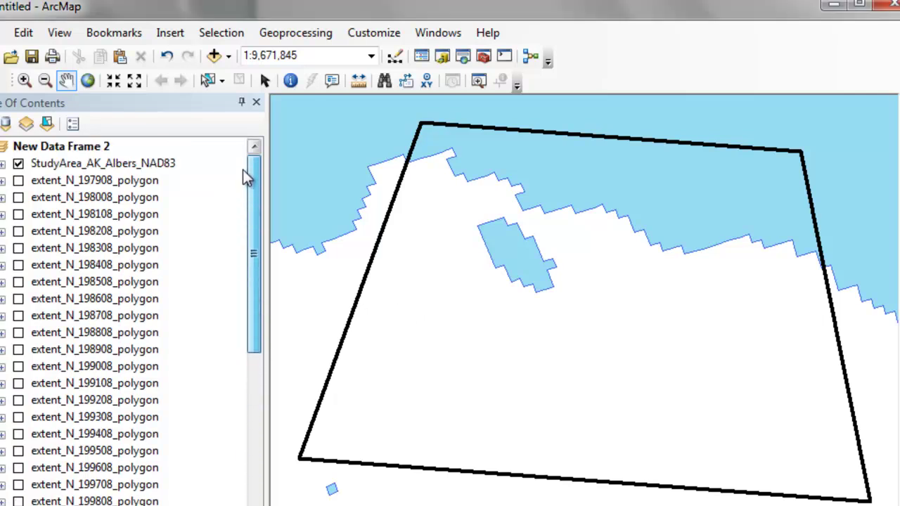
# Add the AK_MODIS_17June2013.tif image from the MODIS folder to New Data Frame 2.
pyautogui.rightClick(50, 144)
pyautogui.click(63, 155)
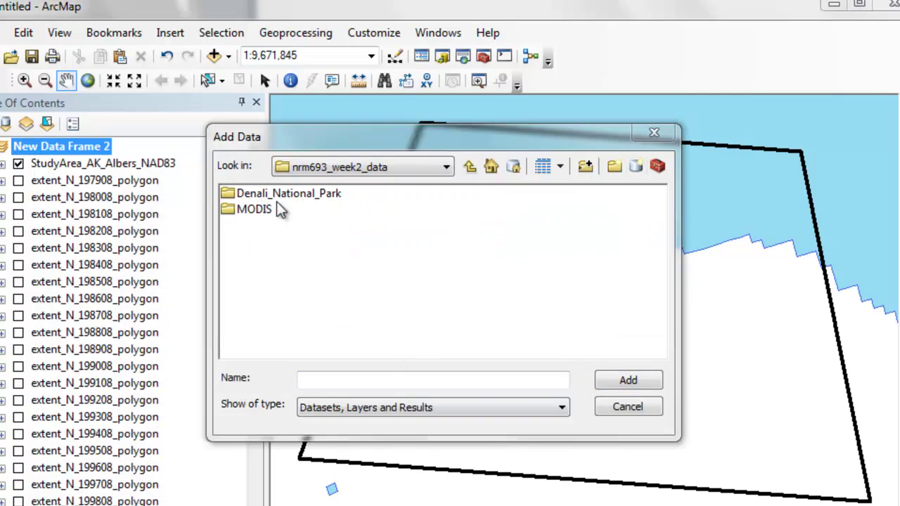
pyautogui.doubleClick(228, 209)
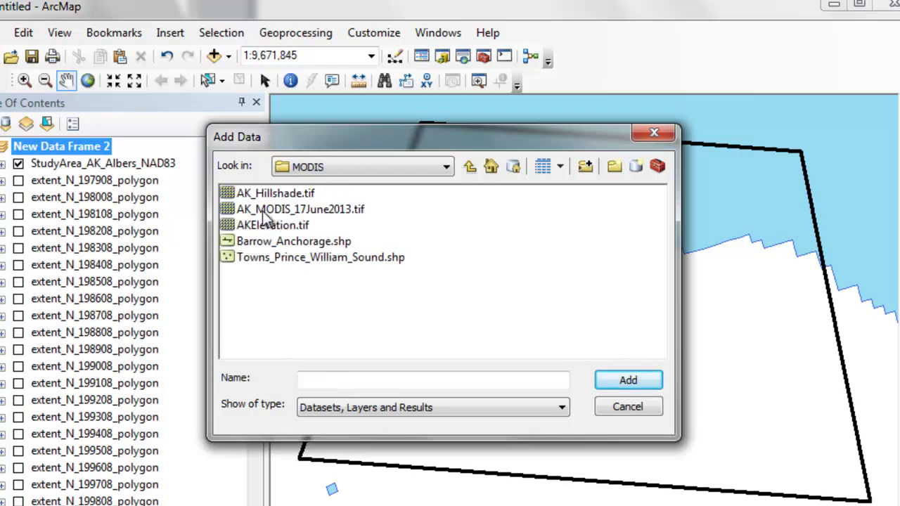
pyautogui.click(297, 210)
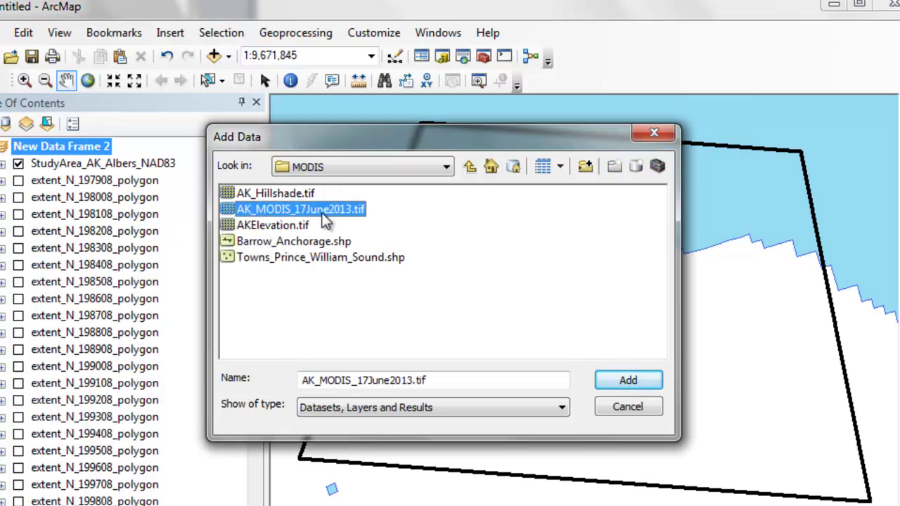
pyautogui.click(616, 383)
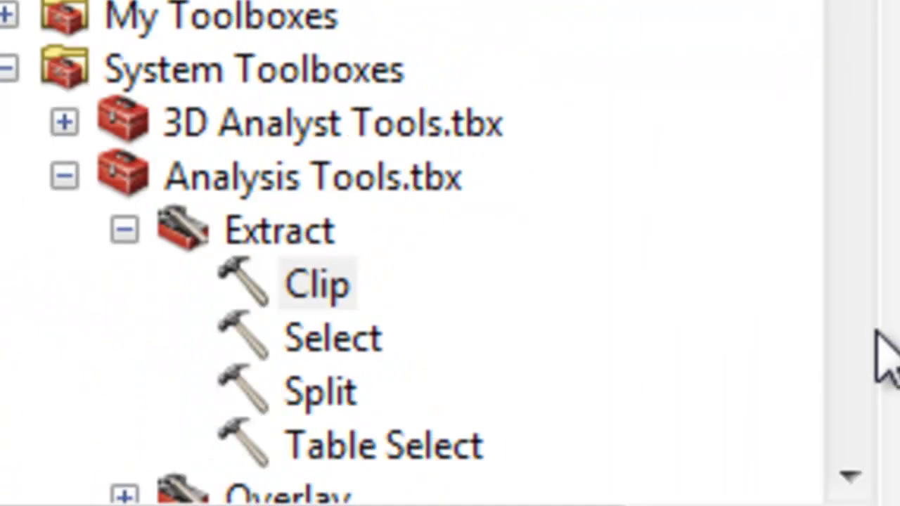
# Start the Analysis Clip tool in batch mode with extent_N_197908_polygon as input features and StudyArea_AK_Albers_NAD83 as clip features.
pyautogui.rightClick(291, 287)
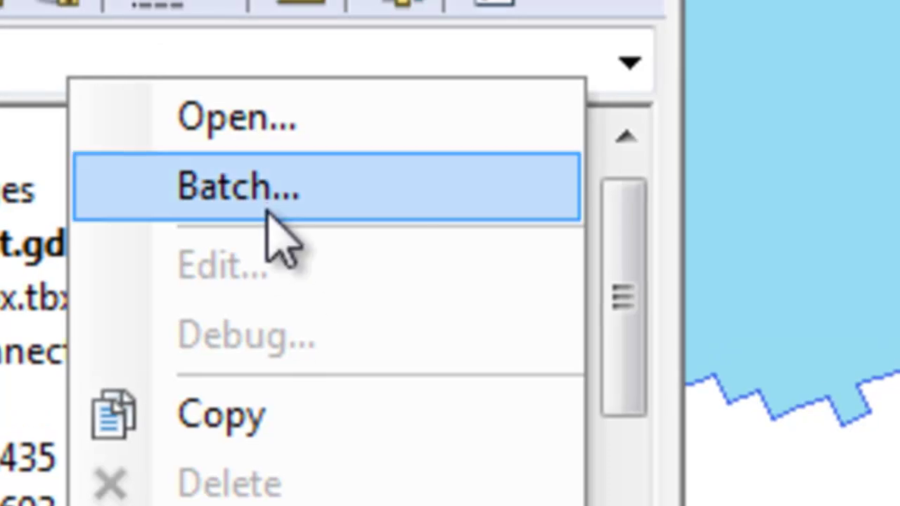
pyautogui.click(271, 215)
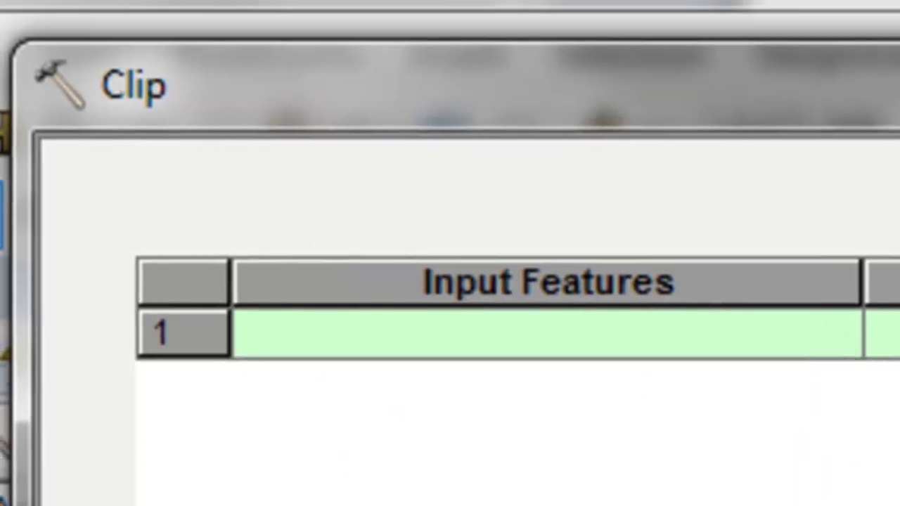
pyautogui.moveTo(488, 117); pyautogui.dragTo(899, 348)
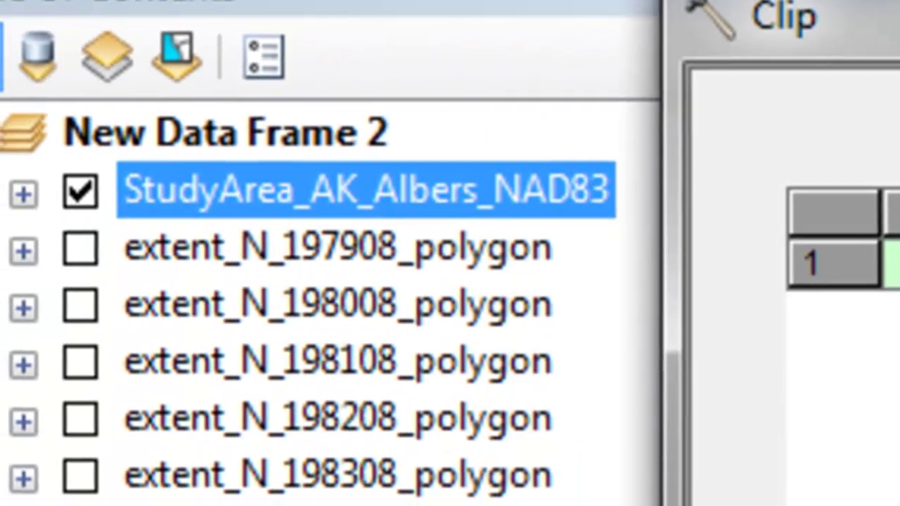
pyautogui.moveTo(208, 258); pyautogui.dragTo(899, 280)
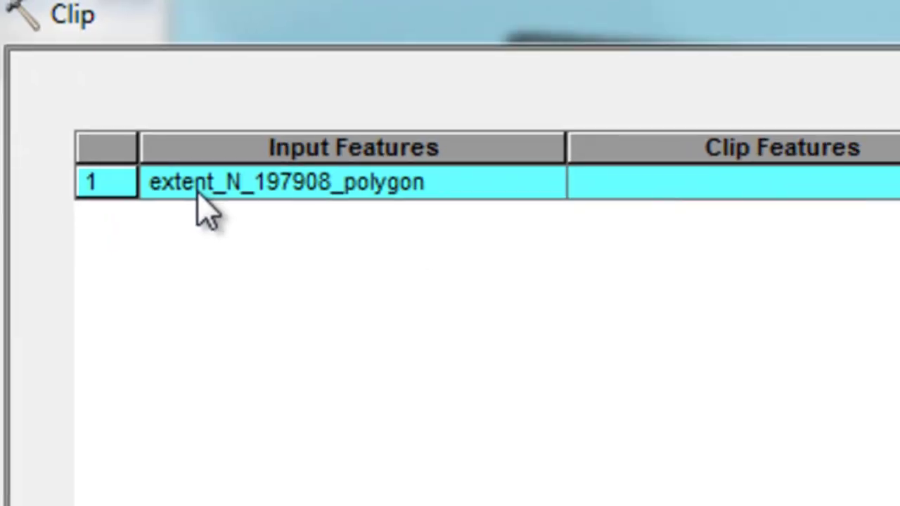
pyautogui.moveTo(588, 176); pyautogui.dragTo(592, 180)
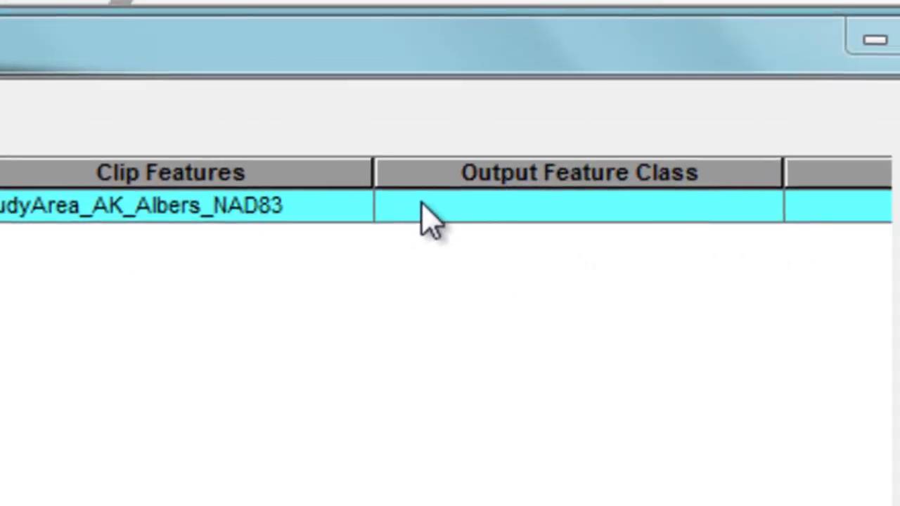
# Set the first row's output feature class to Clippedextent_1979 in Sea_Ice_Geodatabase.gdb.
pyautogui.rightClick(423, 207)
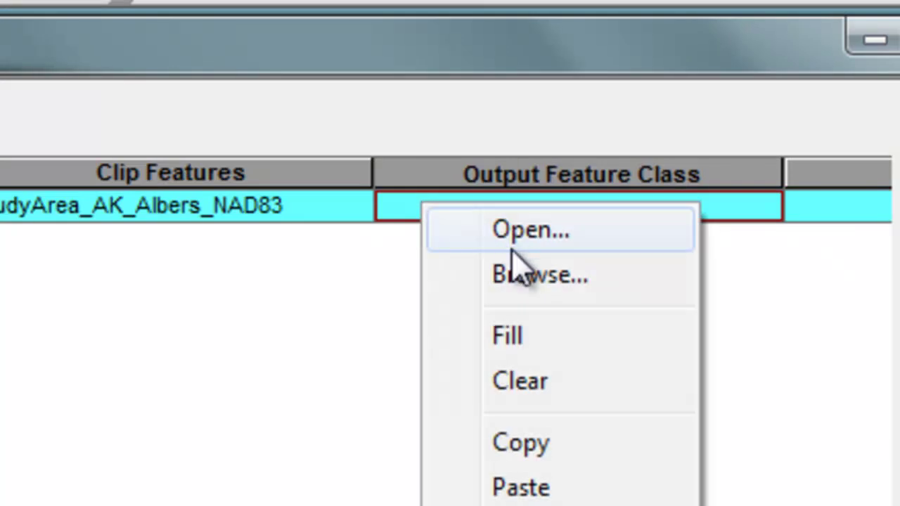
pyautogui.click(519, 233)
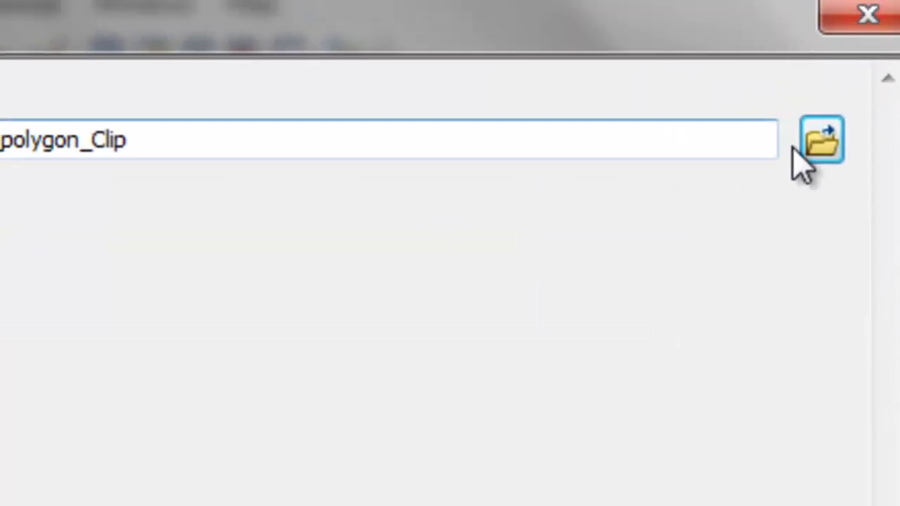
pyautogui.click(822, 139)
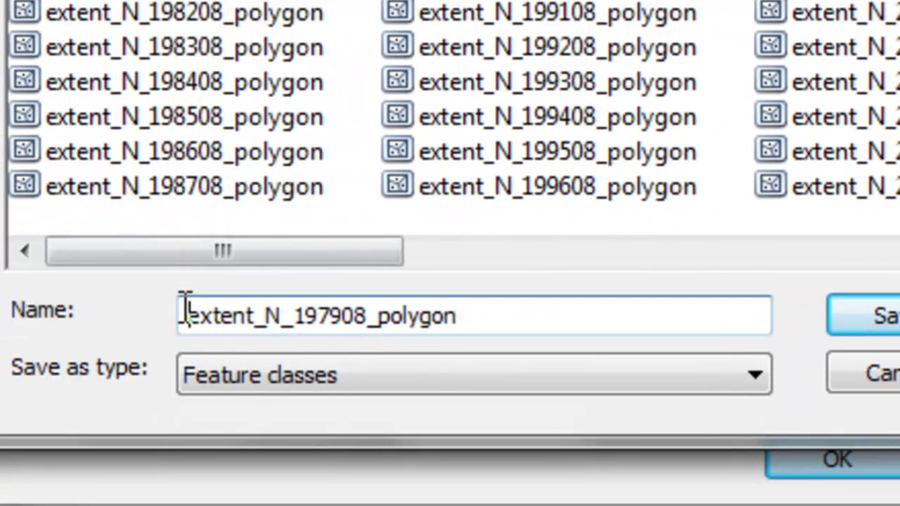
pyautogui.doubleClick(0, 505)
pyautogui.write('Clippedextent_1979')
pyautogui.click(494, 505)
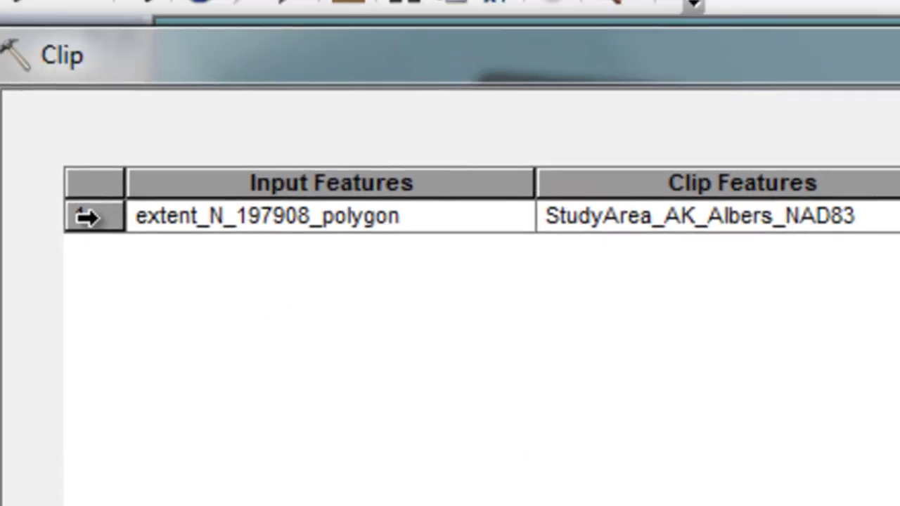
# Duplicate the first Clip batch row and change the new row's input features to extent_N_198008_polygon.
pyautogui.click(86, 216)
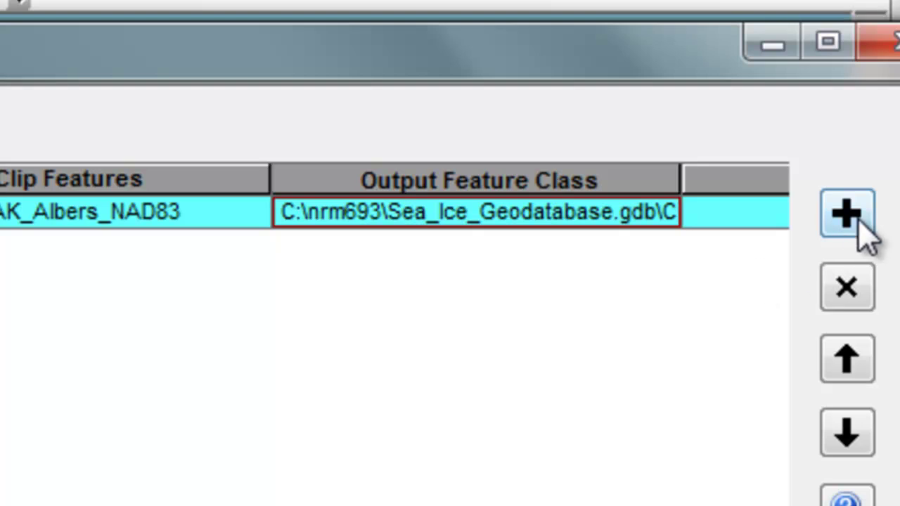
pyautogui.click(849, 227)
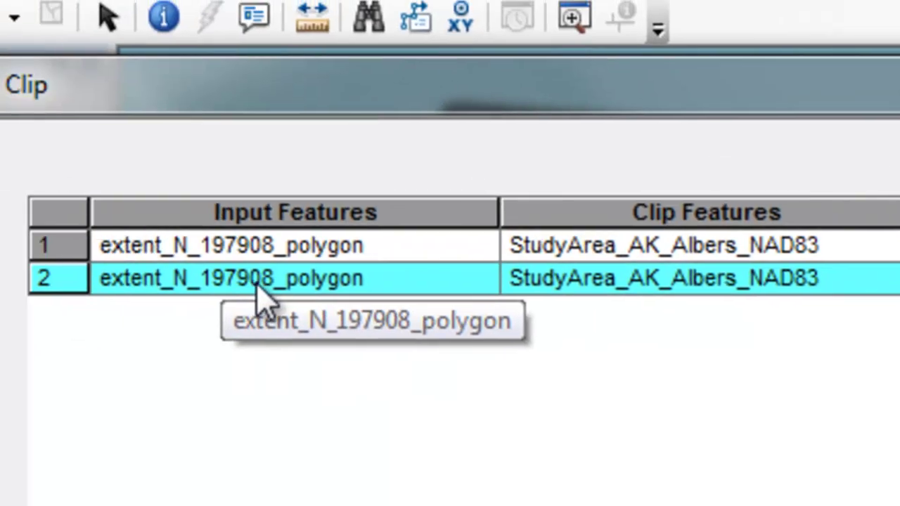
pyautogui.click(241, 289)
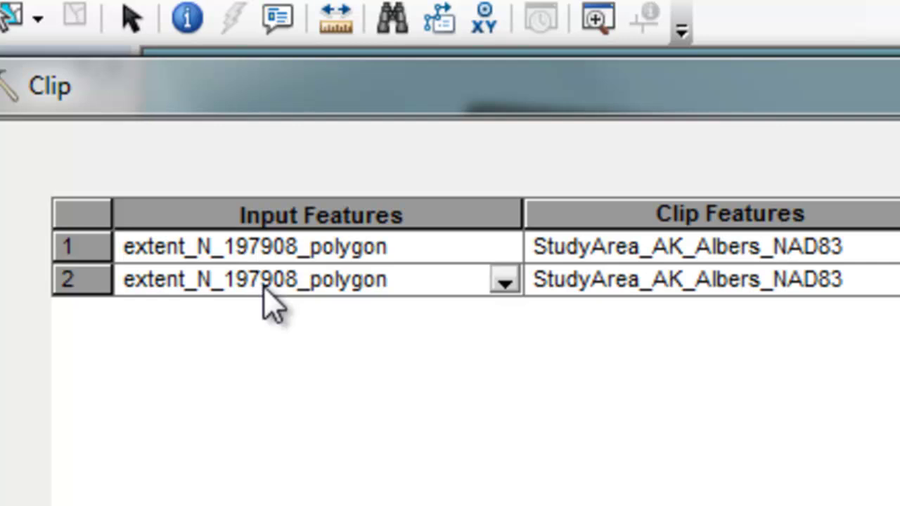
pyautogui.moveTo(263, 287); pyautogui.dragTo(250, 287)
pyautogui.press('Delete')
pyautogui.write('8')
pyautogui.press('Delete')
pyautogui.write('0')
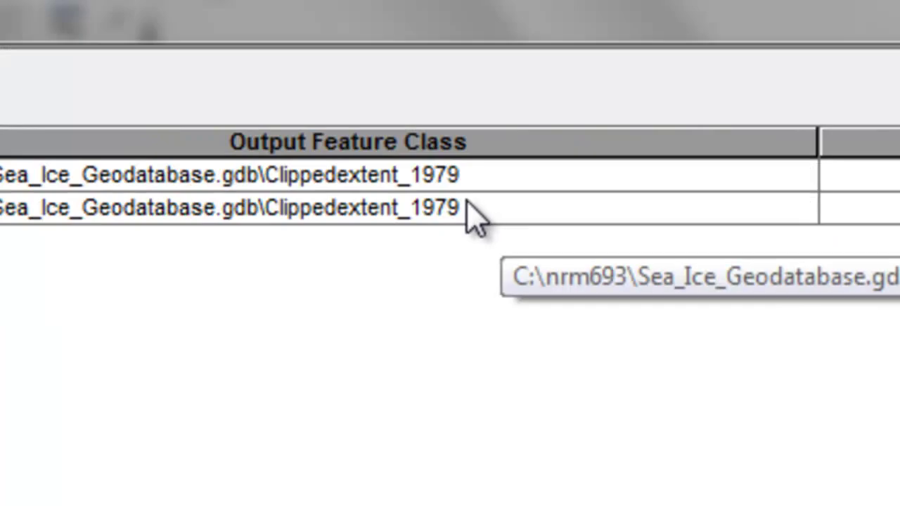
# Rename the second Clip batch row's output feature class to Clippedextent_1980 and select that row.
pyautogui.click(725, 287)
pyautogui.press('BackSpace')
pyautogui.press('BackSpace')
pyautogui.write('8008_polygon')
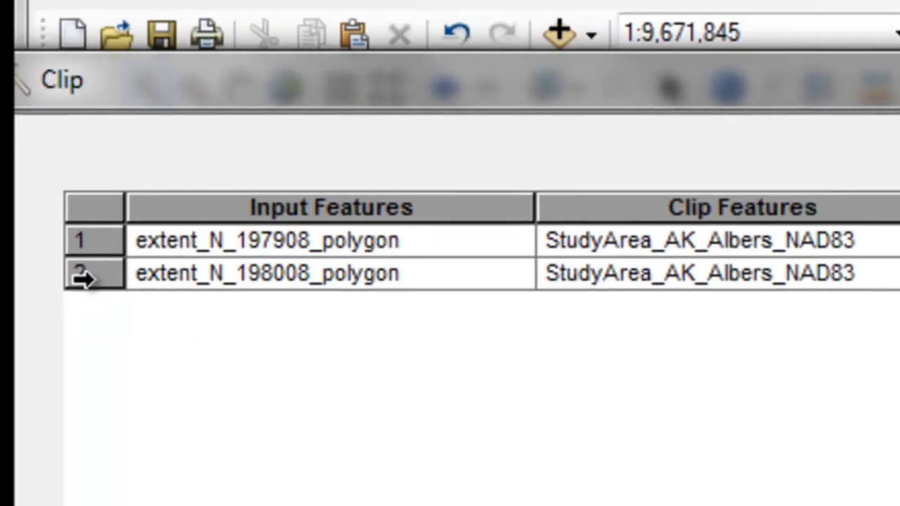
pyautogui.click(83, 276)
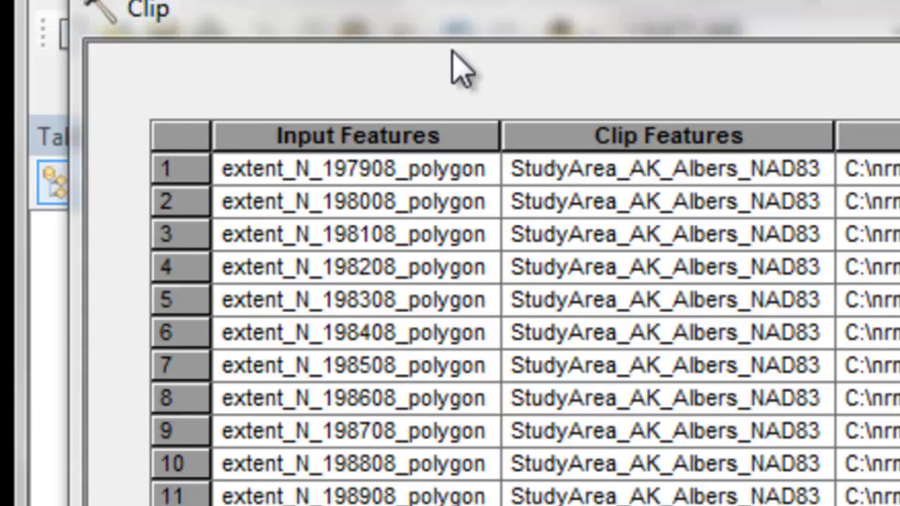
# Review the input features and output feature classes of the Clip batch rows from 1979 through the 2000s.
pyautogui.click(402, 169)
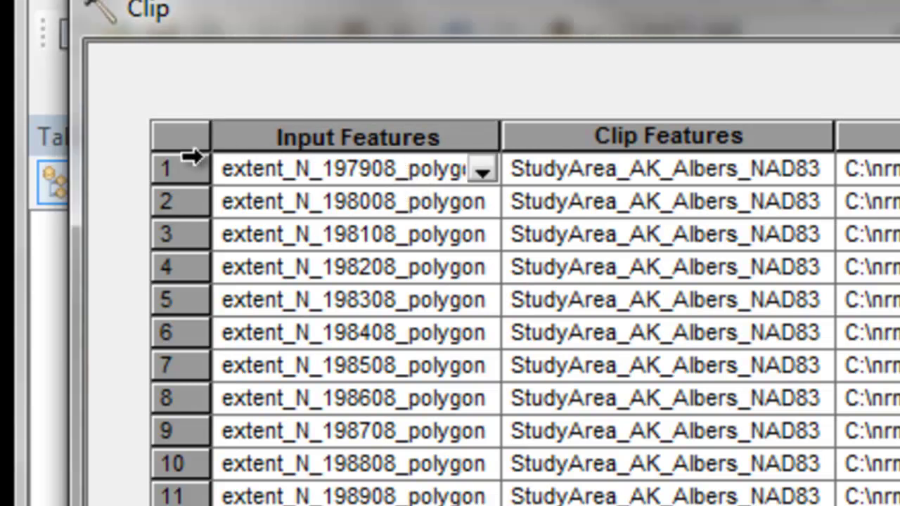
pyautogui.click(171, 169)
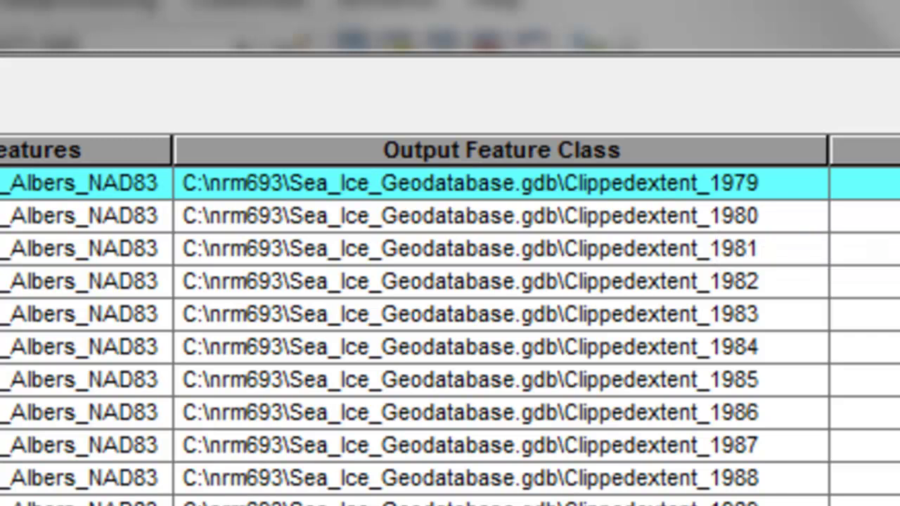
pyautogui.scroll(-6, 450, 331)
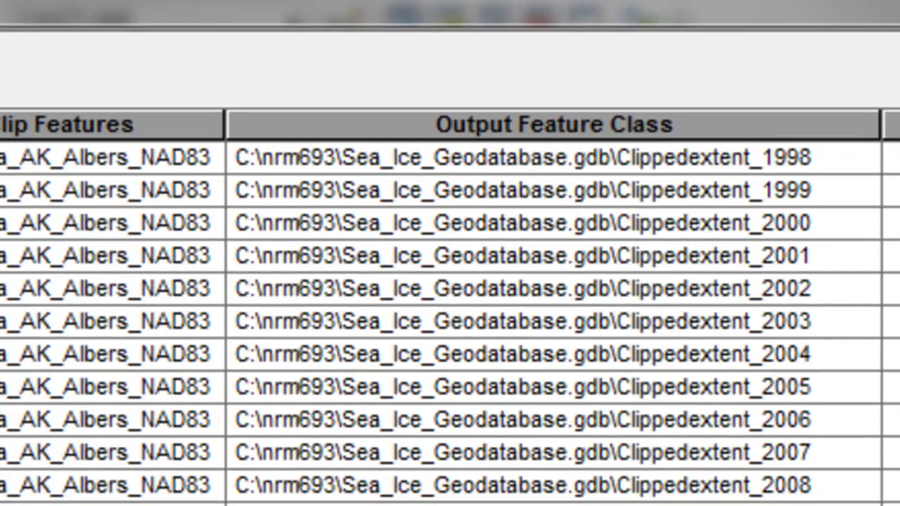
pyautogui.click(70, 400)
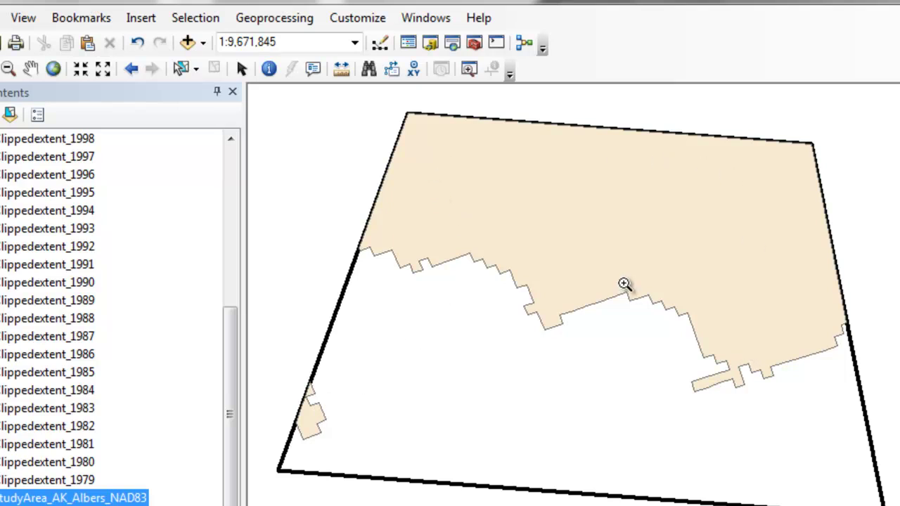
# Open the attribute table of the Clippedextent_1979 layer and inspect its Shape_Area and Year fields.
pyautogui.rightClick(51, 481)
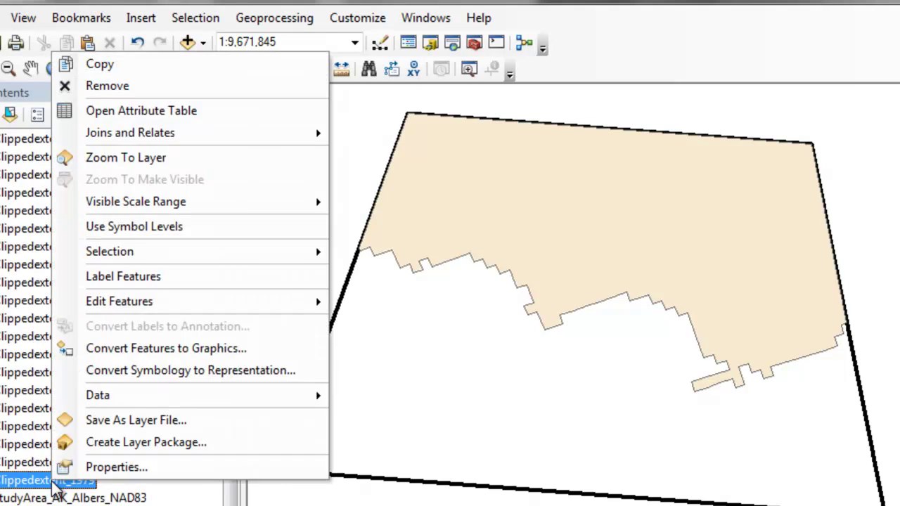
pyautogui.click(120, 111)
pyautogui.moveTo(575, 151); pyautogui.dragTo(479, 146)
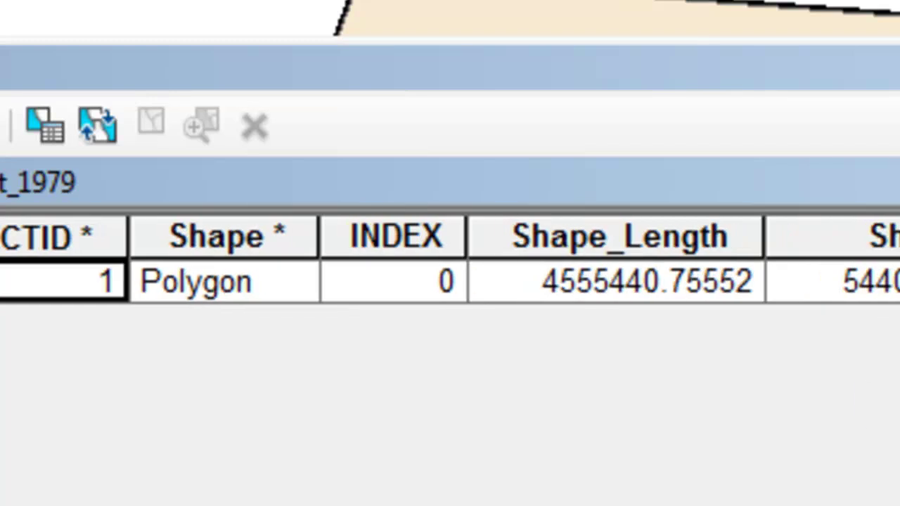
pyautogui.click(887, 285)
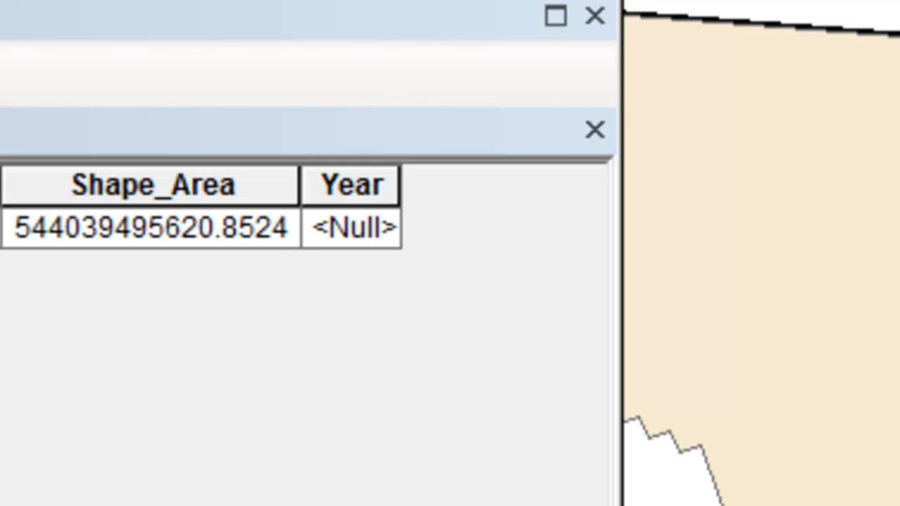
pyautogui.click(344, 197)
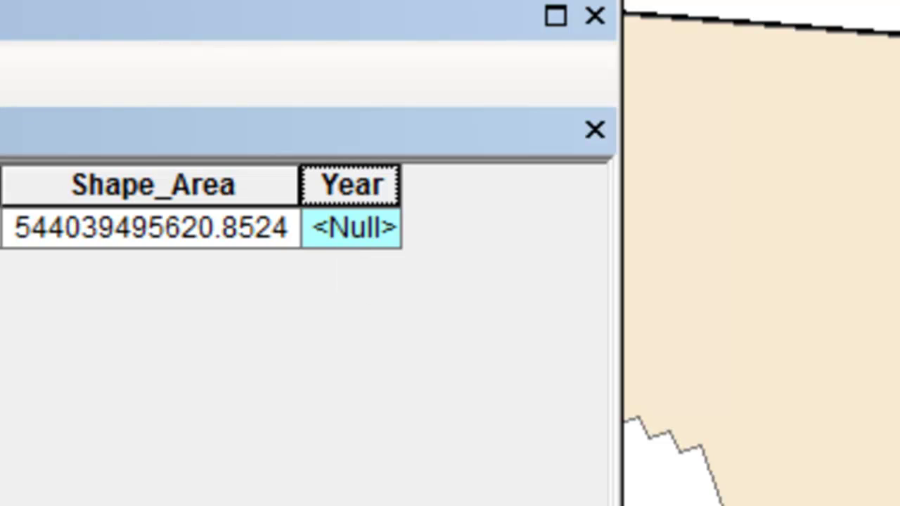
pyautogui.click(353, 184)
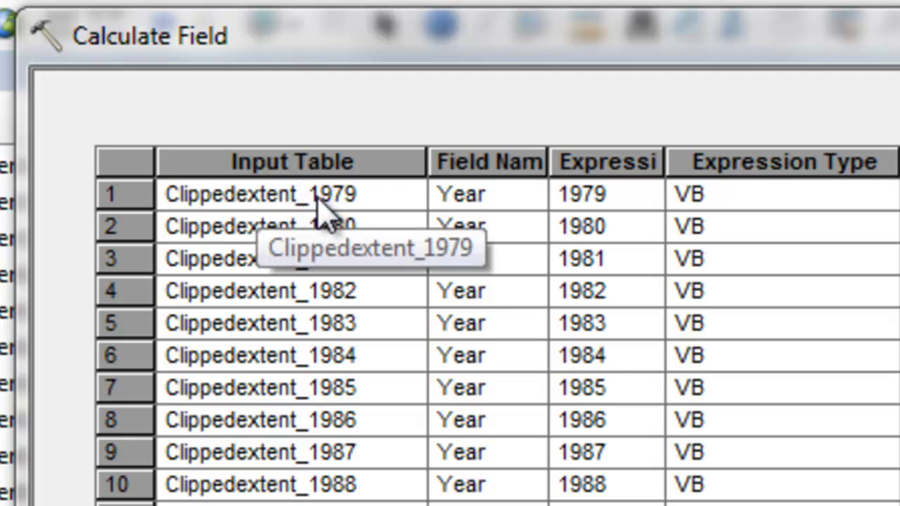
# Check the batch Calculate Field rows that fill each clipped extent's Year field with its own year, and validate the values.
pyautogui.click(458, 197)
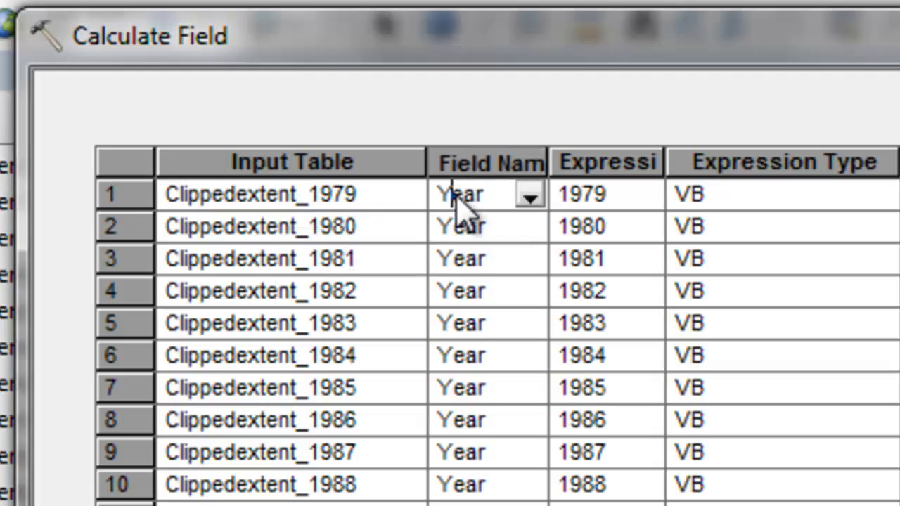
pyautogui.click(593, 207)
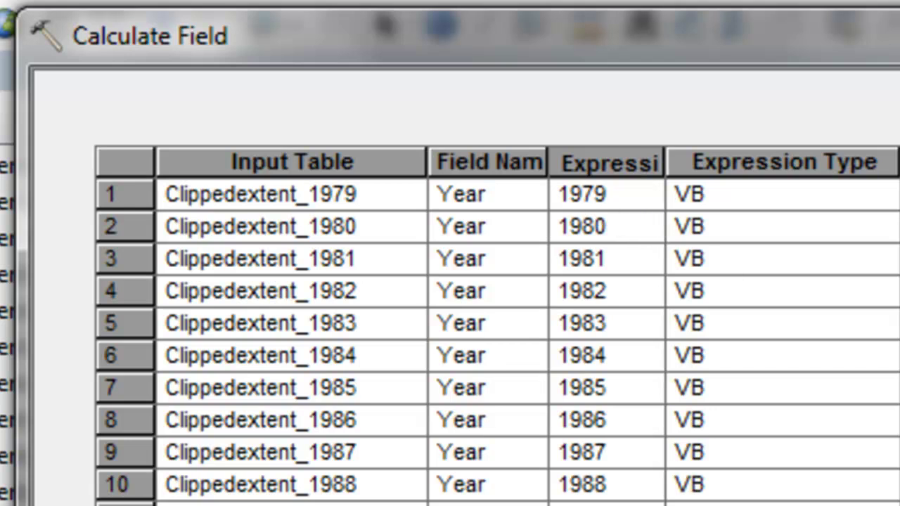
pyautogui.scroll(-6, 492, 338)
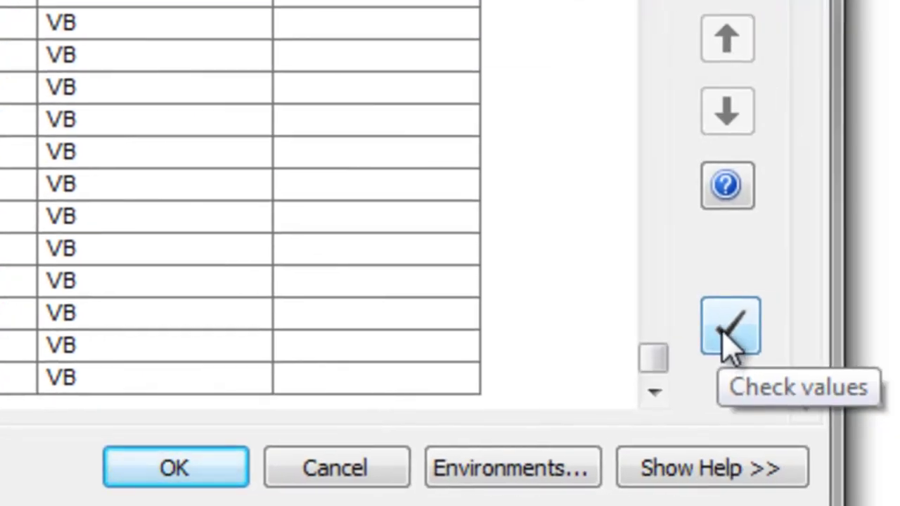
pyautogui.click(724, 330)
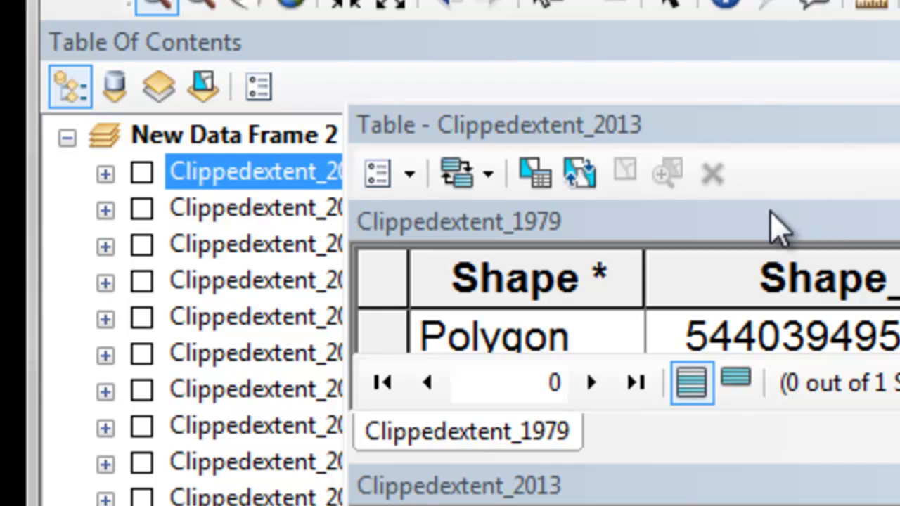
# Check the calculated Year values in the Clippedextent_1979 and Clippedextent_2013 attribute tables.
pyautogui.click(467, 432)
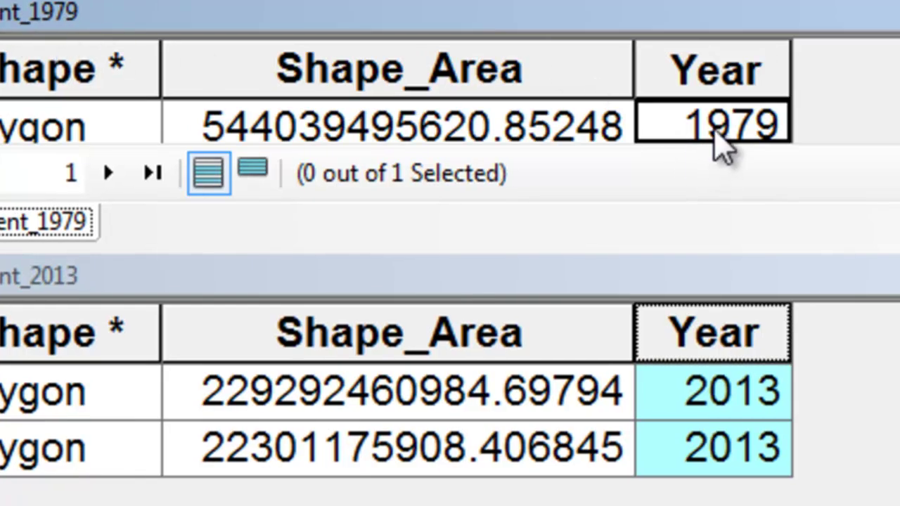
pyautogui.click(714, 401)
pyautogui.click(713, 450)
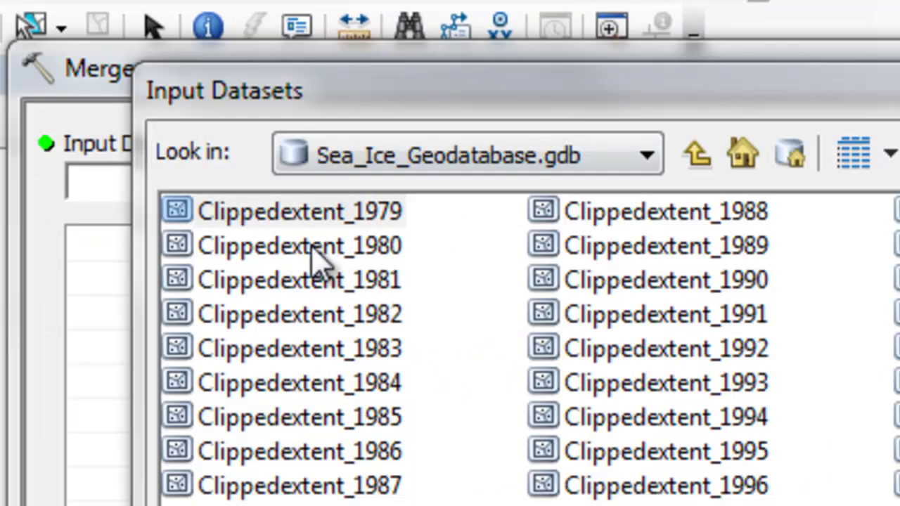
# Add Clippedextent_1979 through Clippedextent_2013 from Sea_Ice_Geodatabase.gdb as the Merge tool's input datasets.
pyautogui.click(299, 214)
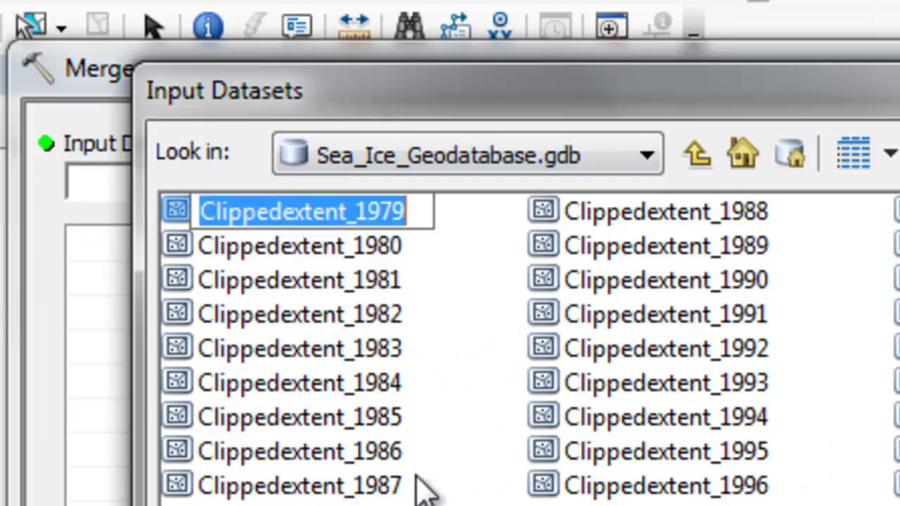
pyautogui.scroll(-2, 492, 345)
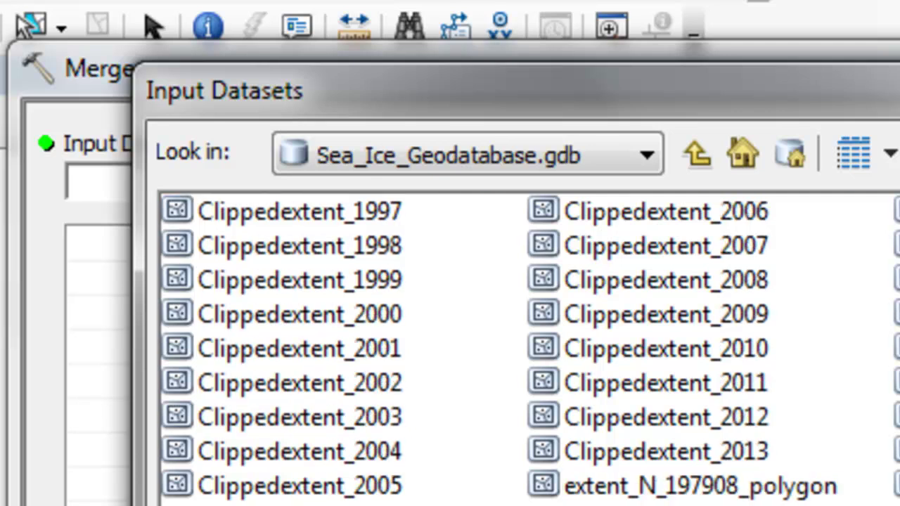
pyautogui.keyDown('shift'); pyautogui.click(661, 454); pyautogui.keyUp('shift')
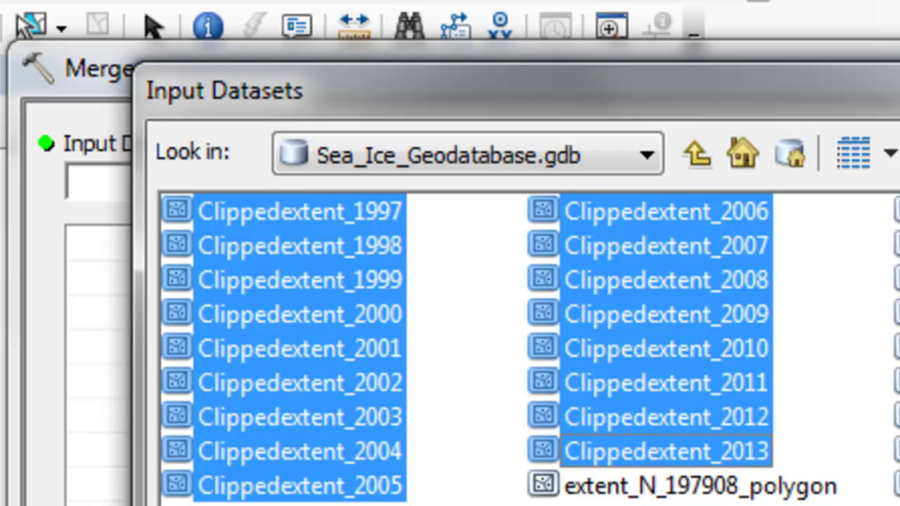
pyautogui.press('Return')
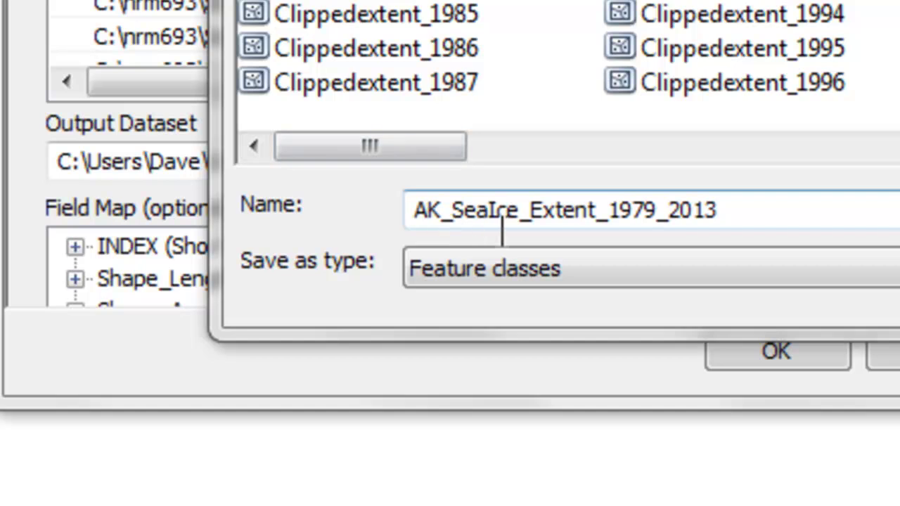
# Save the Merge output as feature class AK_SeaIce_Extent_1979_2013 and run the merge.
pyautogui.click(741, 211)
pyautogui.moveTo(741, 211); pyautogui.dragTo(345, 202)
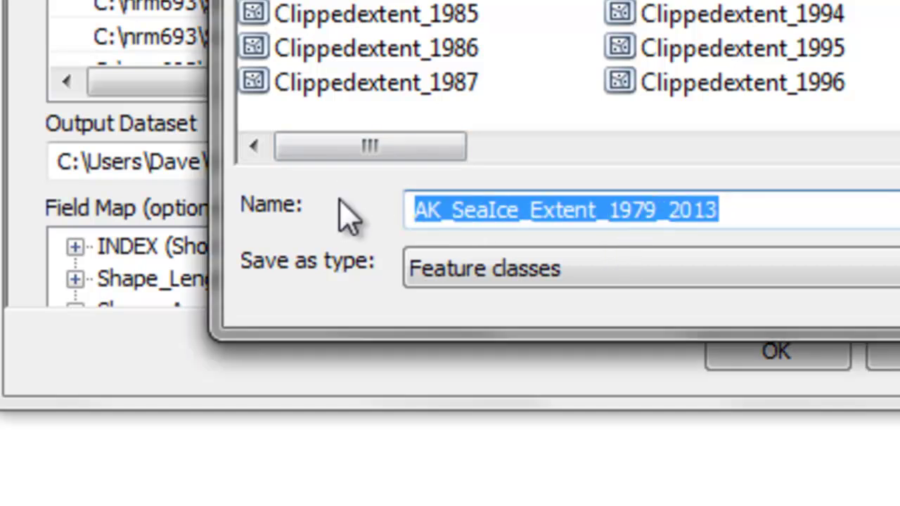
pyautogui.click(732, 209)
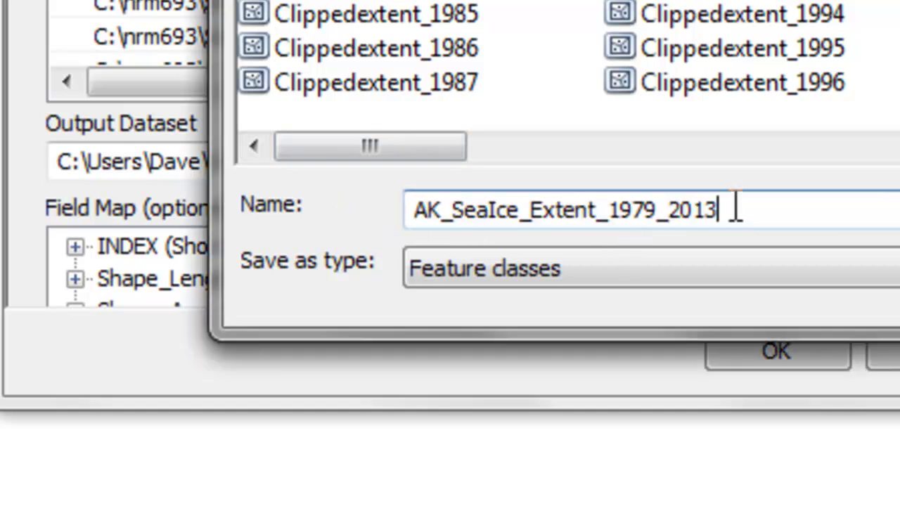
pyautogui.press('Return')
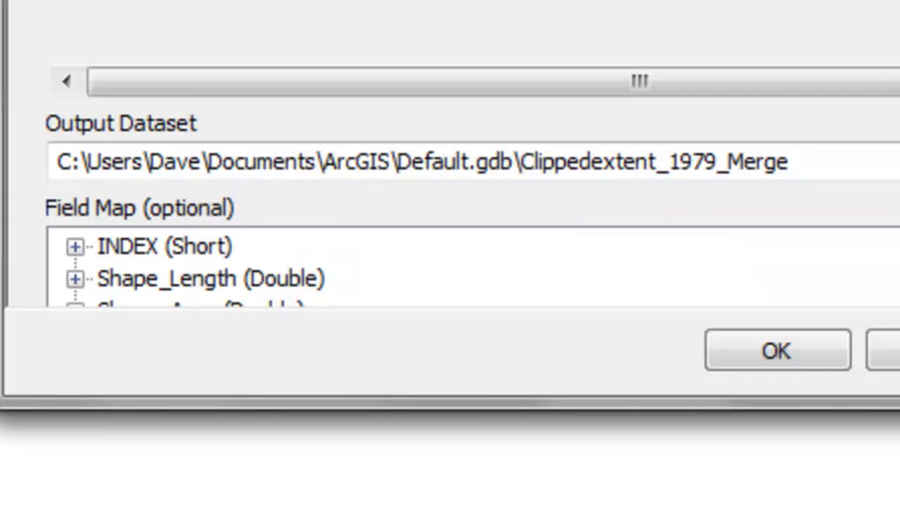
pyautogui.click(778, 352)
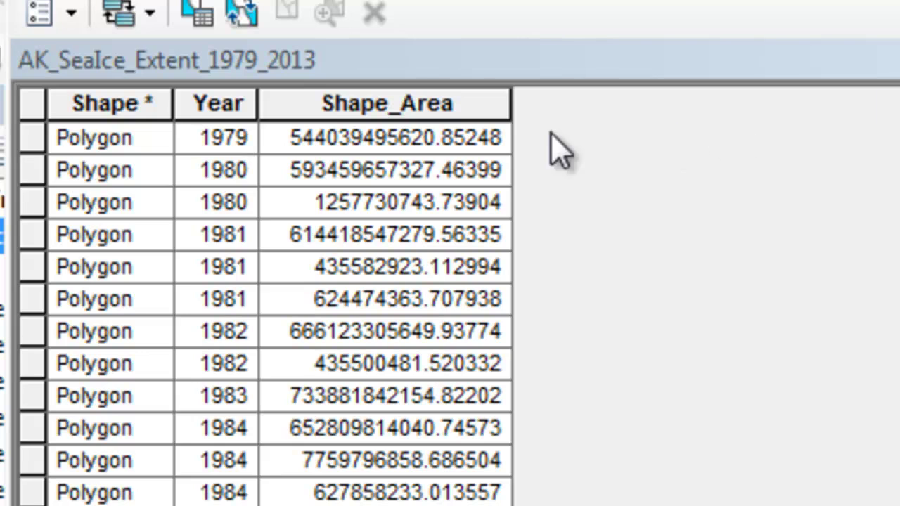
# Examine the Year field and the separate 1981 polygon records in the AK_SeaIce_Extent_1979_2013 attribute table.
pyautogui.rightClick(238, 106)
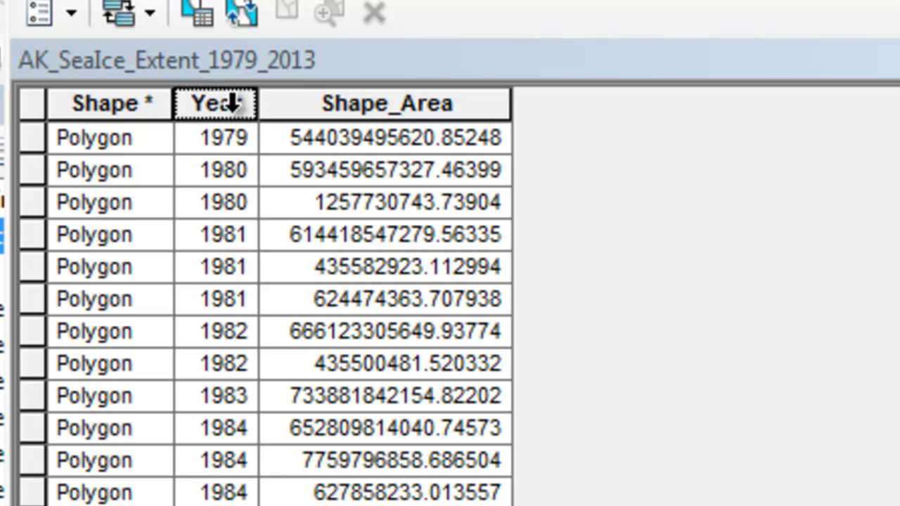
pyautogui.click(321, 135)
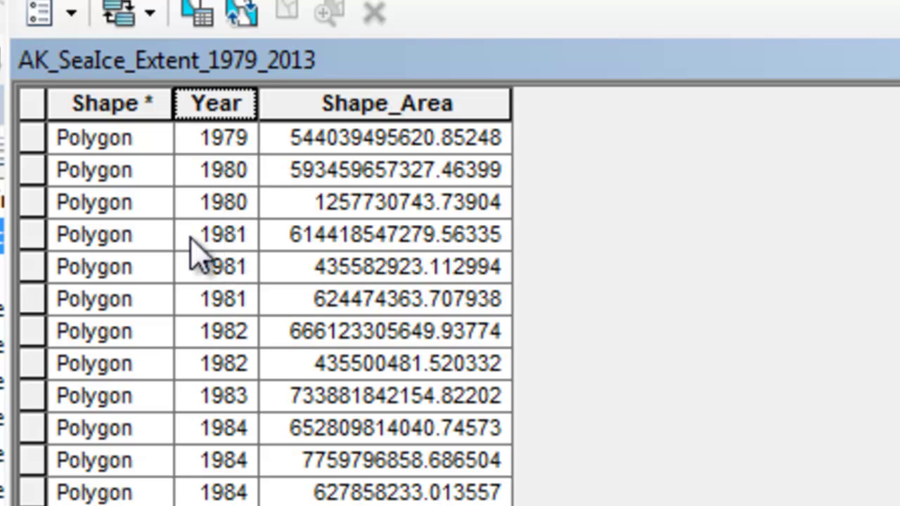
pyautogui.click(32, 228)
pyautogui.click(23, 267)
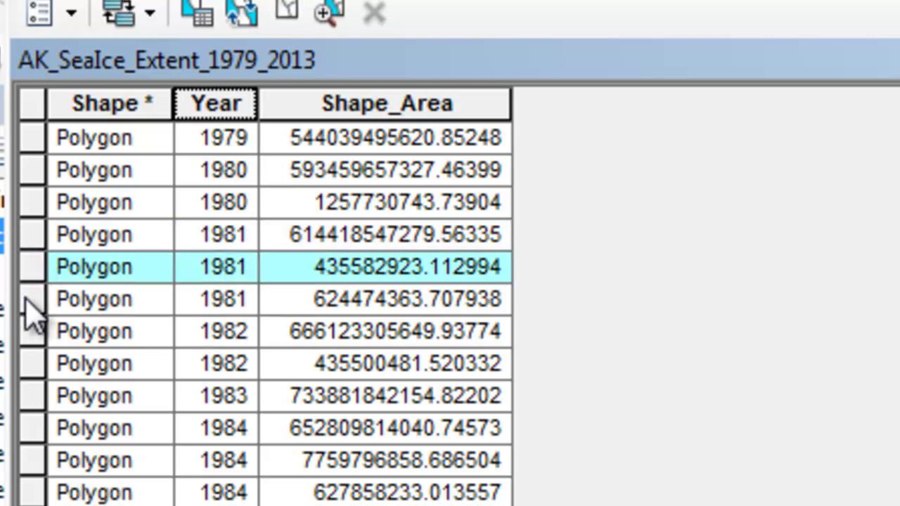
pyautogui.click(29, 301)
pyautogui.click(41, 242)
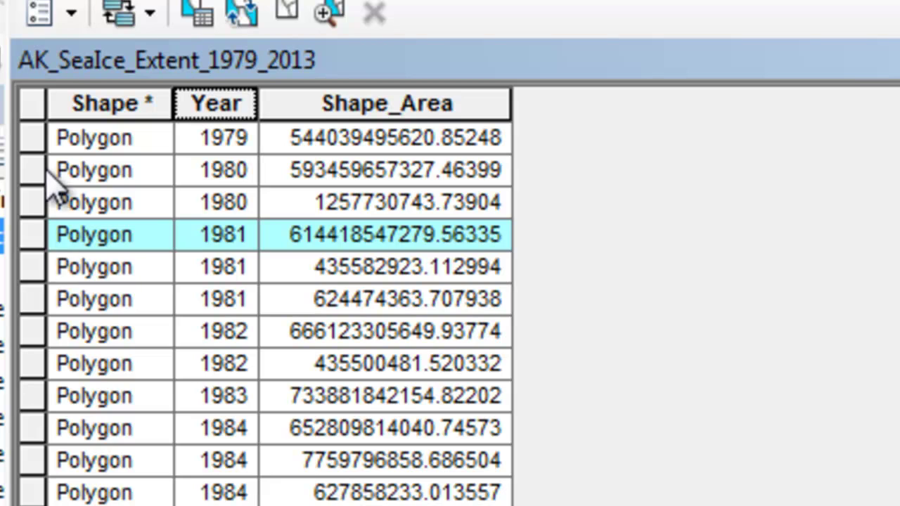
pyautogui.click(38, 130)
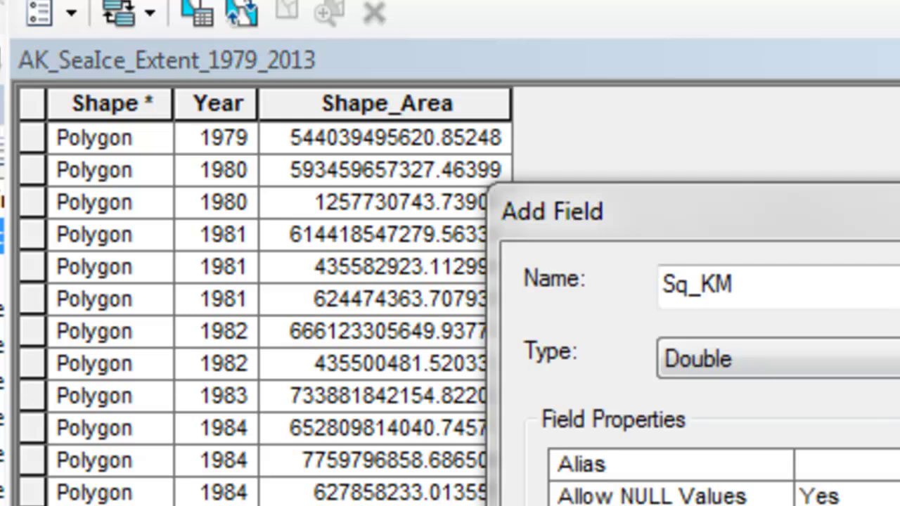
# Add a Double field named Sq_KM to the merged table and calculate its area geometry in Square Kilometers.
pyautogui.press('Return')
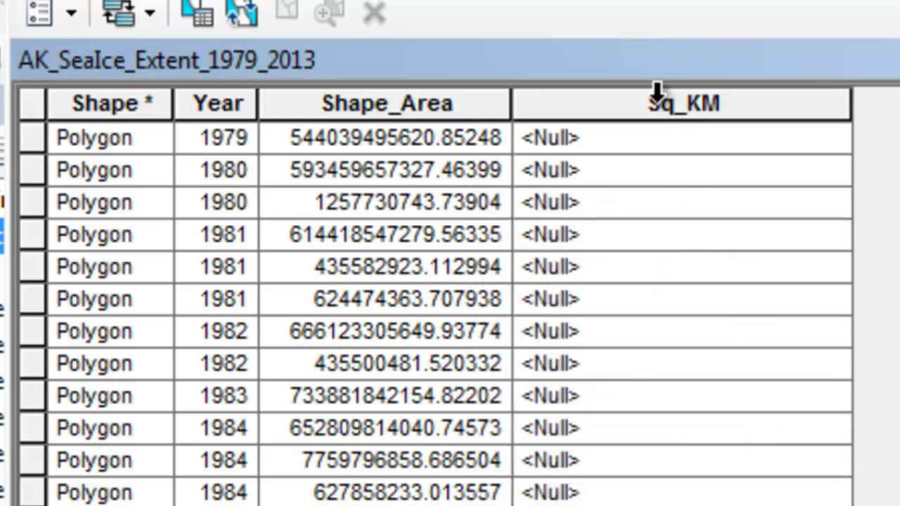
pyautogui.rightClick(661, 102)
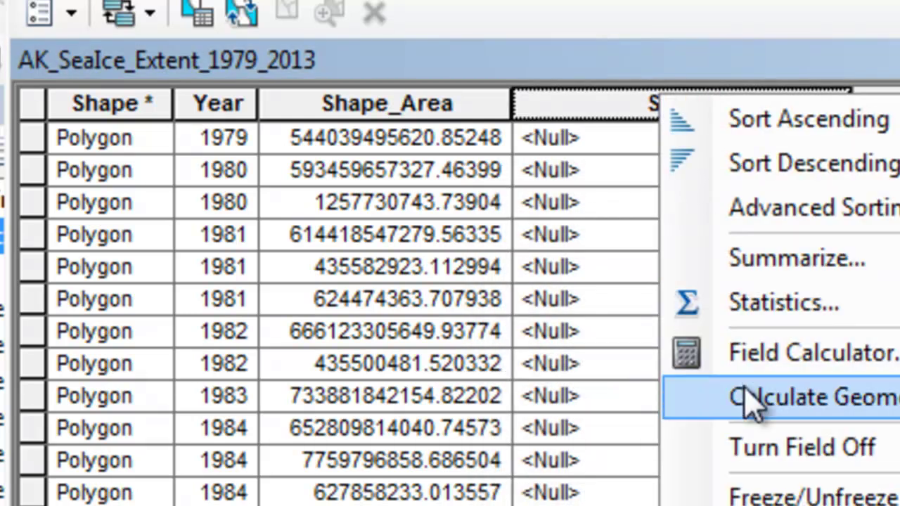
pyautogui.click(745, 396)
pyautogui.click(426, 464)
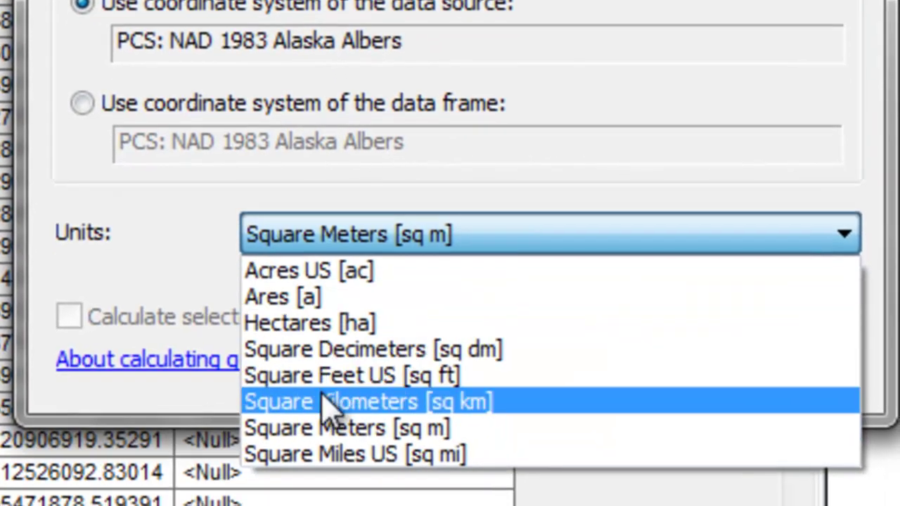
pyautogui.click(329, 436)
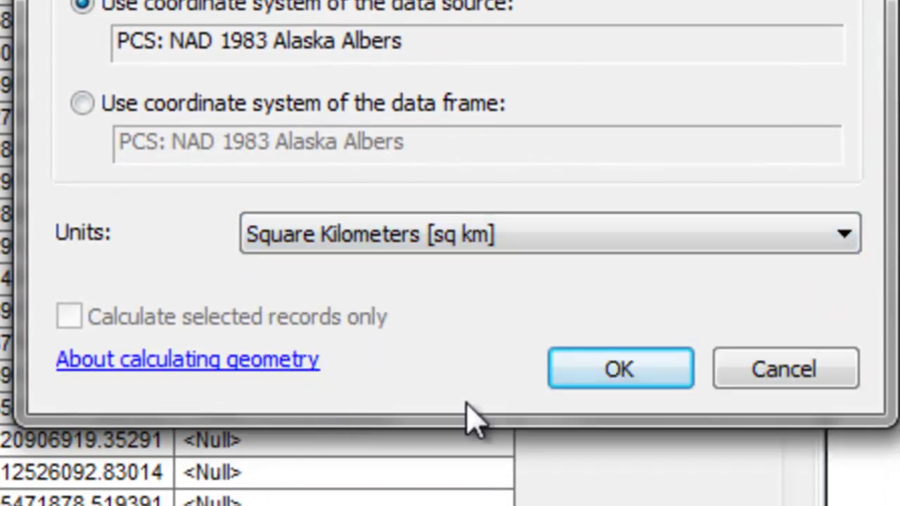
pyautogui.click(630, 381)
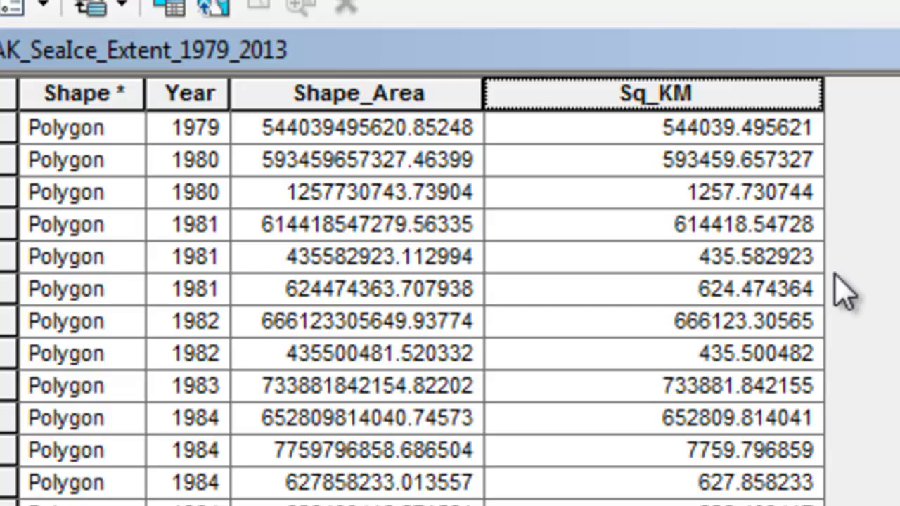
# Inspect the Year and Sq_KM values of the 1979 and 1981 records in the merged table.
pyautogui.click(167, 137)
pyautogui.click(179, 225)
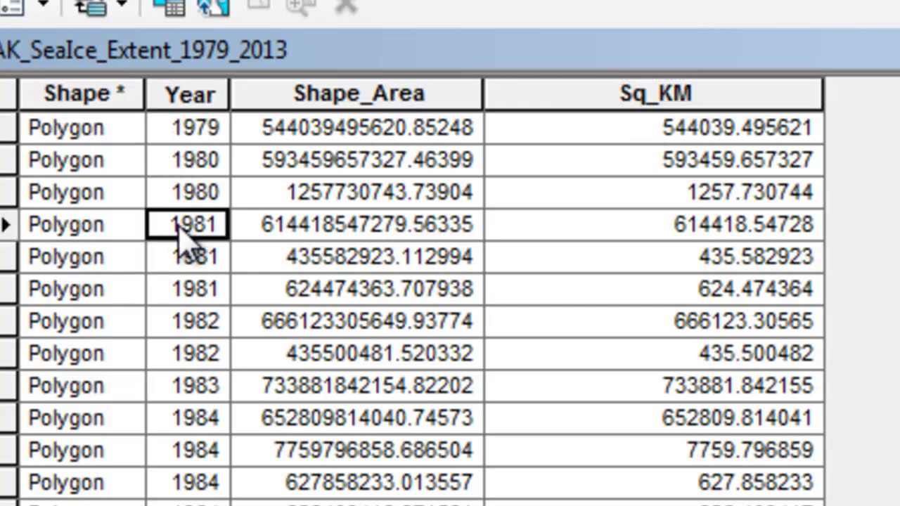
pyautogui.click(674, 228)
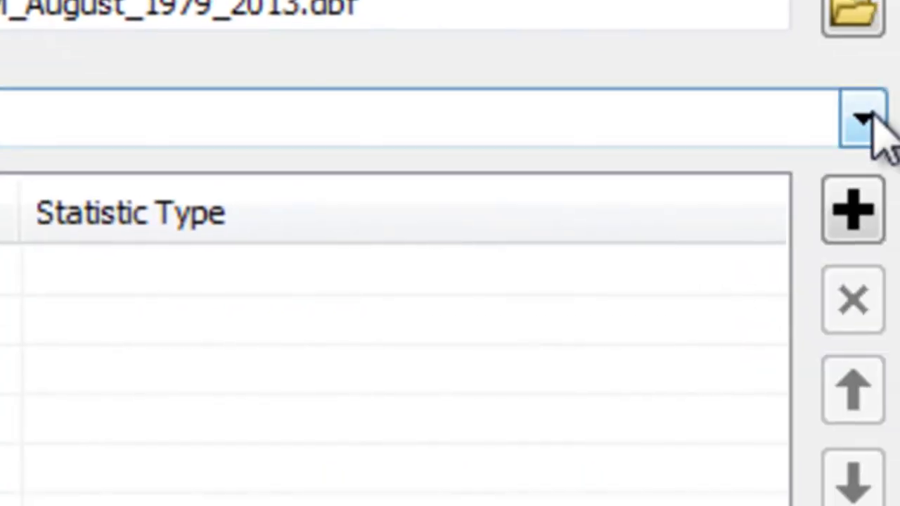
# Set the summary statistics to SUM on the Sq_KM field with Year as the case field, and run the tool.
pyautogui.click(864, 121)
pyautogui.click(211, 321)
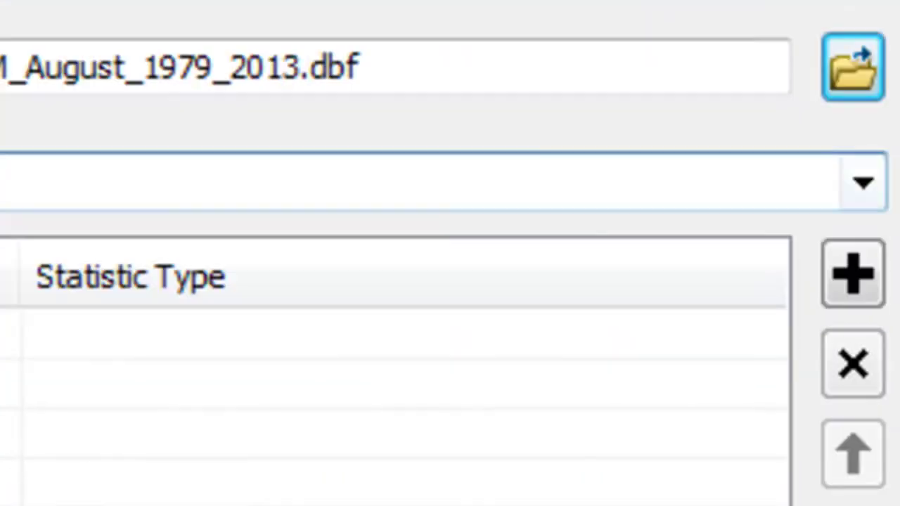
pyautogui.click(137, 330)
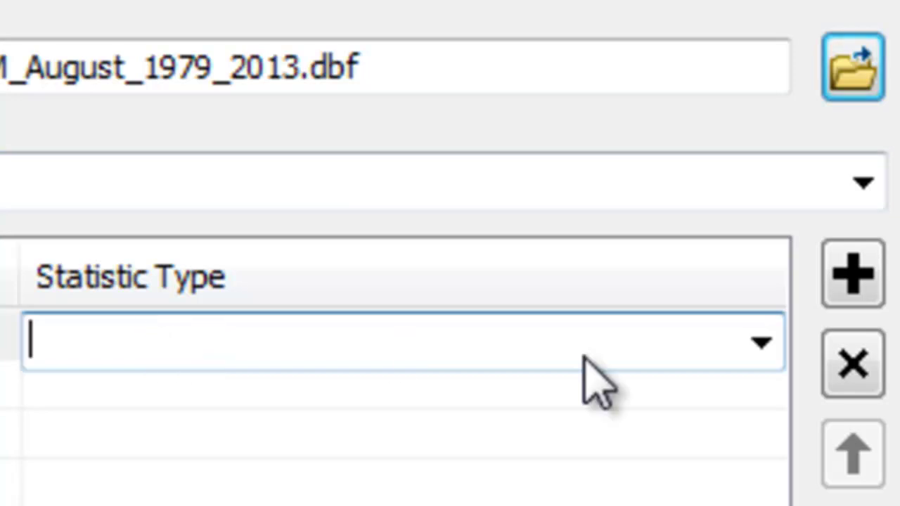
pyautogui.click(762, 343)
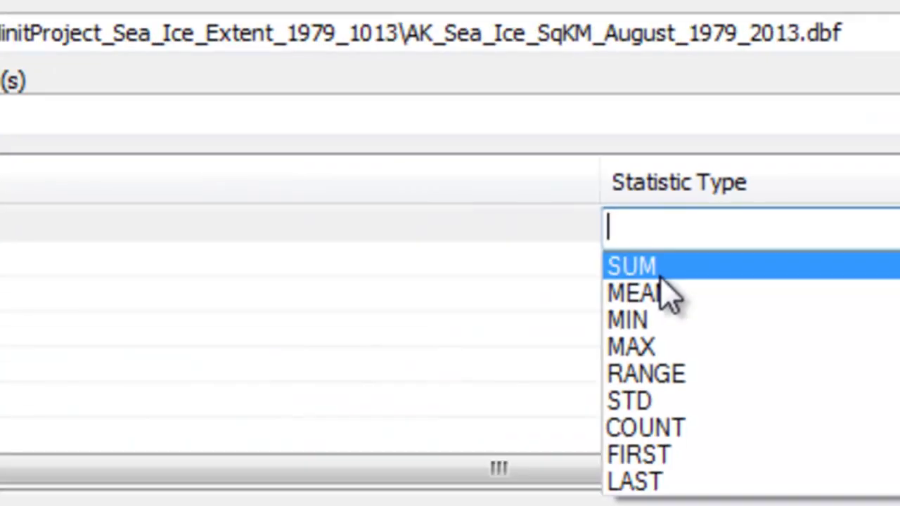
pyautogui.click(661, 275)
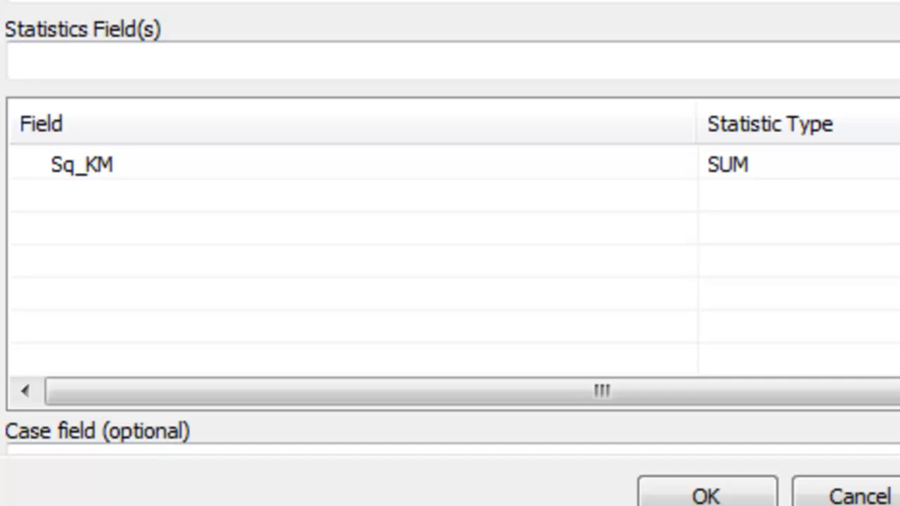
pyautogui.scroll(-5, 450, 253)
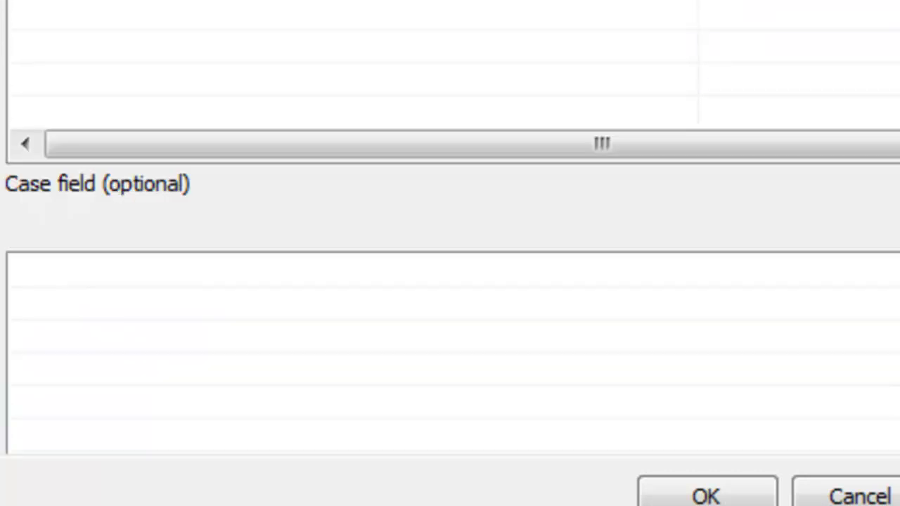
pyautogui.click(854, 101)
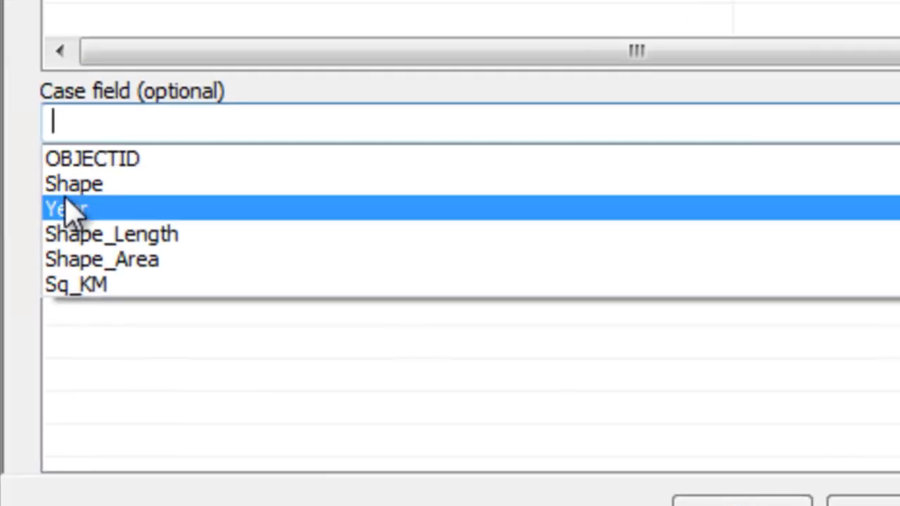
pyautogui.click(67, 205)
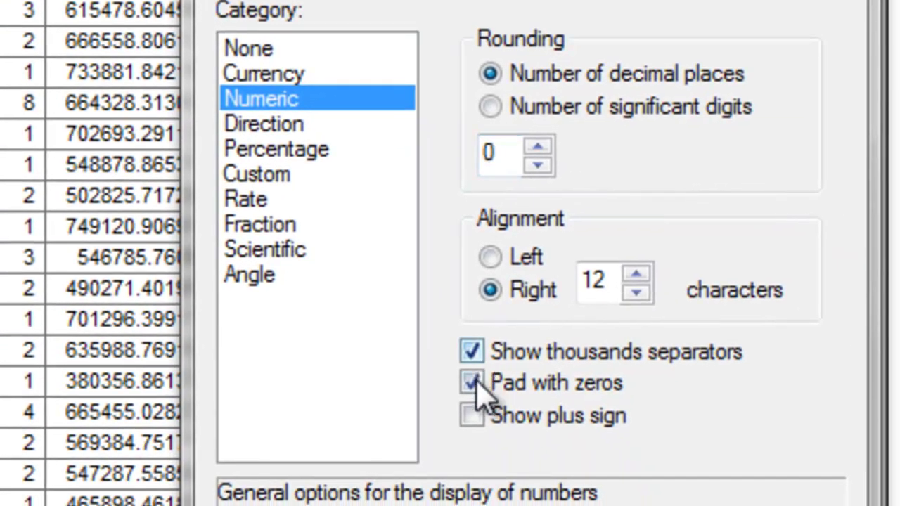
# Format the SUM_Sq_KM field as Numeric with 0 decimal places and thousands separators.
pyautogui.click(473, 383)
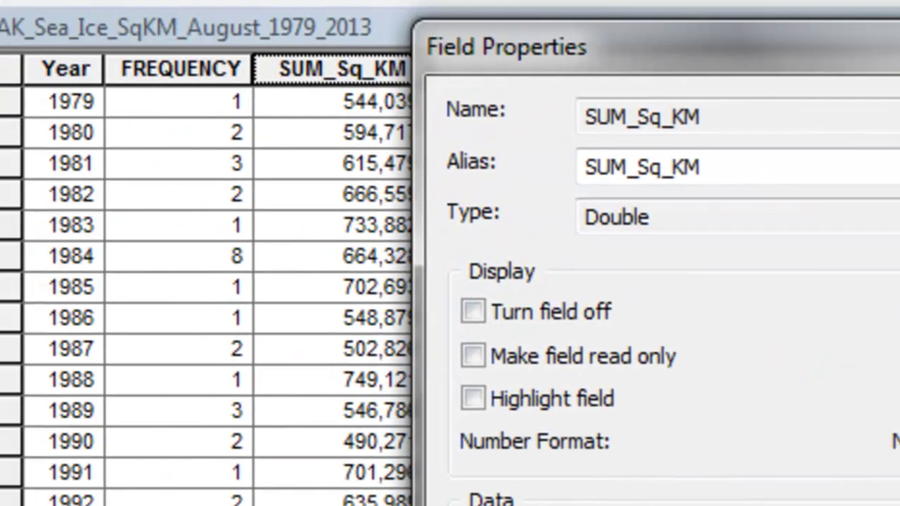
pyautogui.press('Return')
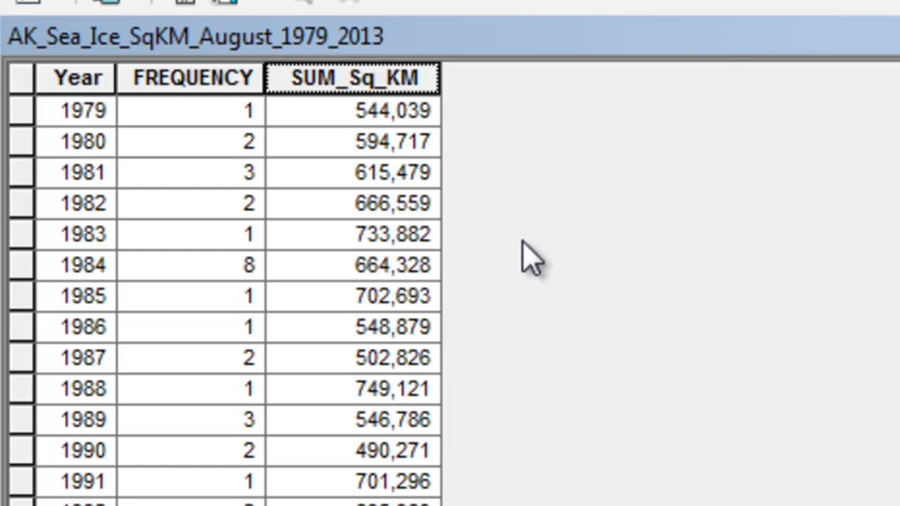
# Examine the yearly SUM_Sq_KM totals in the AK_Sea_Ice_SqKM_August_1979_2013 table, starting from 1979.
pyautogui.click(97, 116)
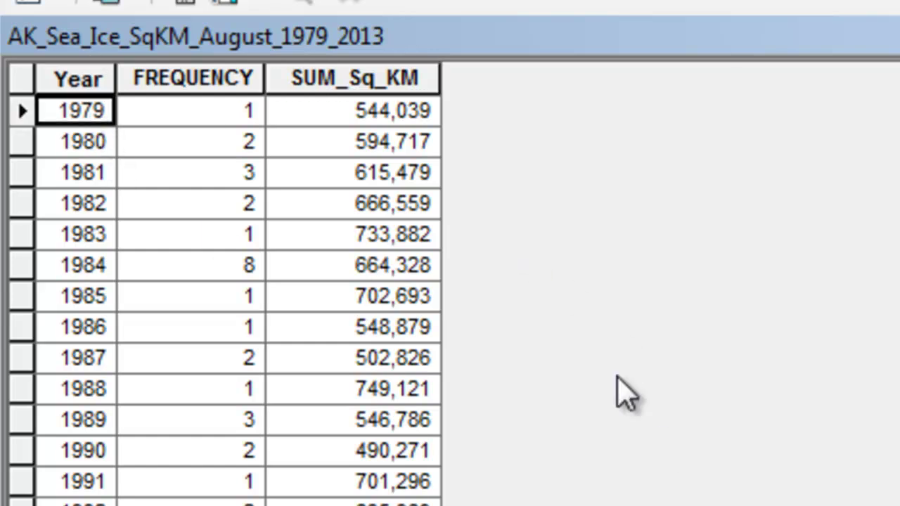
pyautogui.scroll(-3, 225, 296)
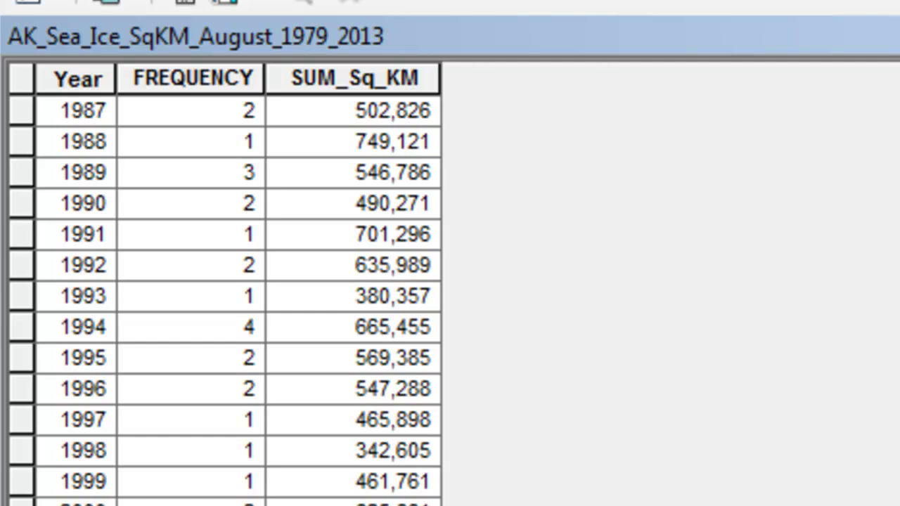
pyautogui.click(374, 74)
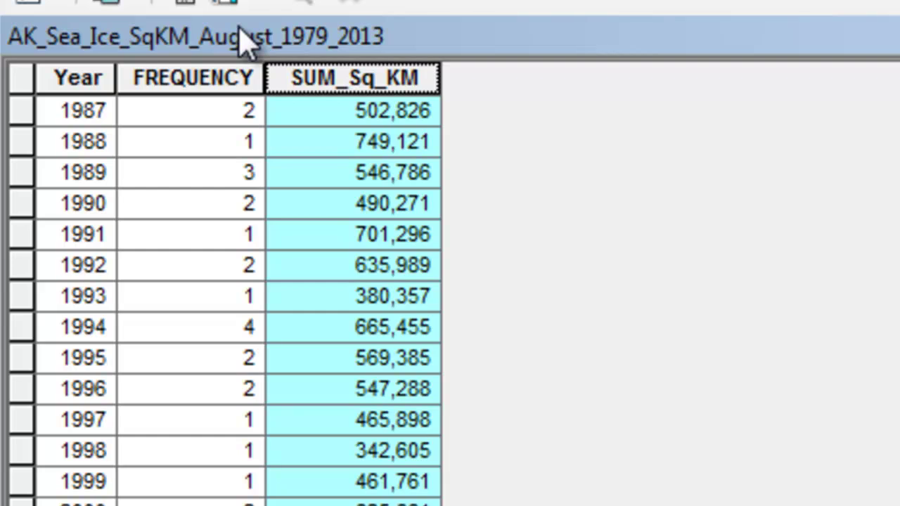
pyautogui.moveTo(382, 85); pyautogui.dragTo(413, 91)
pyautogui.click(69, 116)
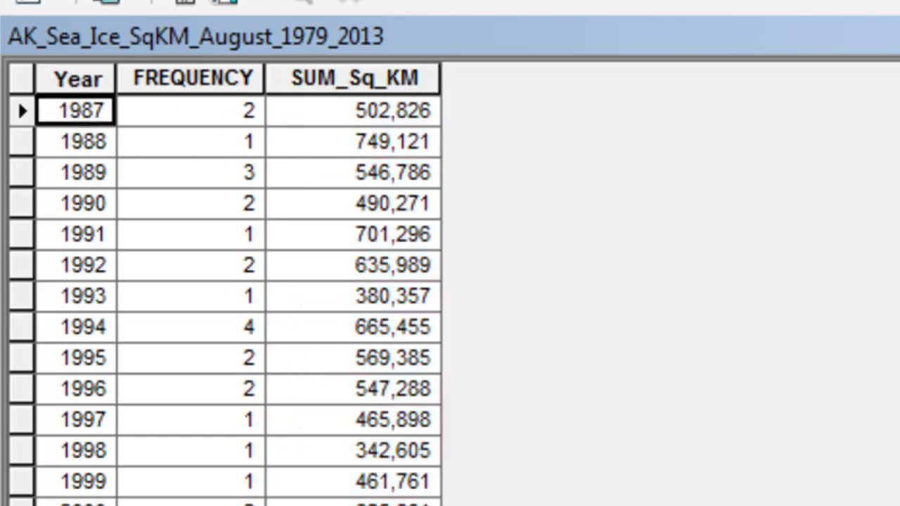
pyautogui.scroll(3, 225, 281)
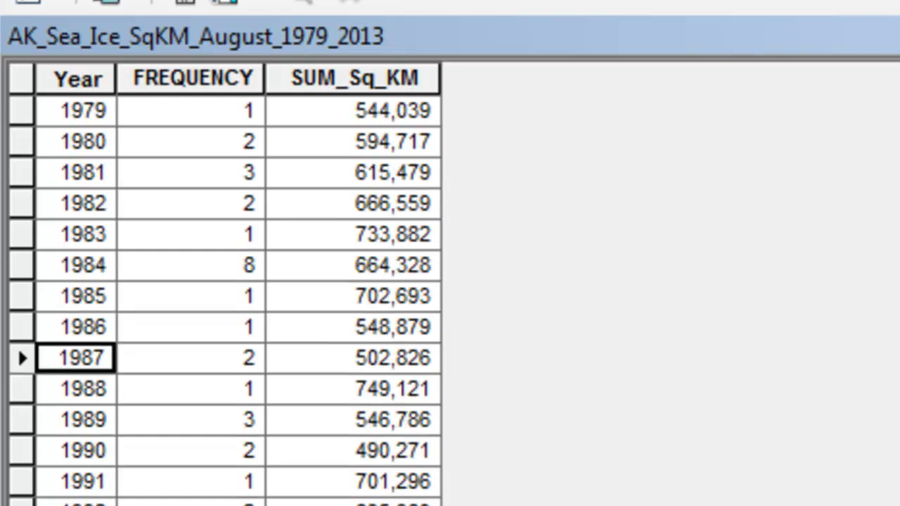
pyautogui.click(106, 117)
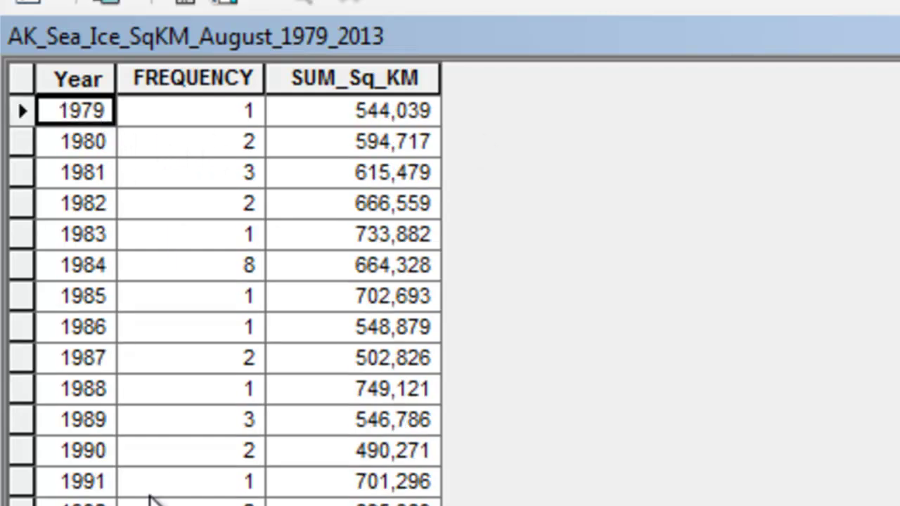